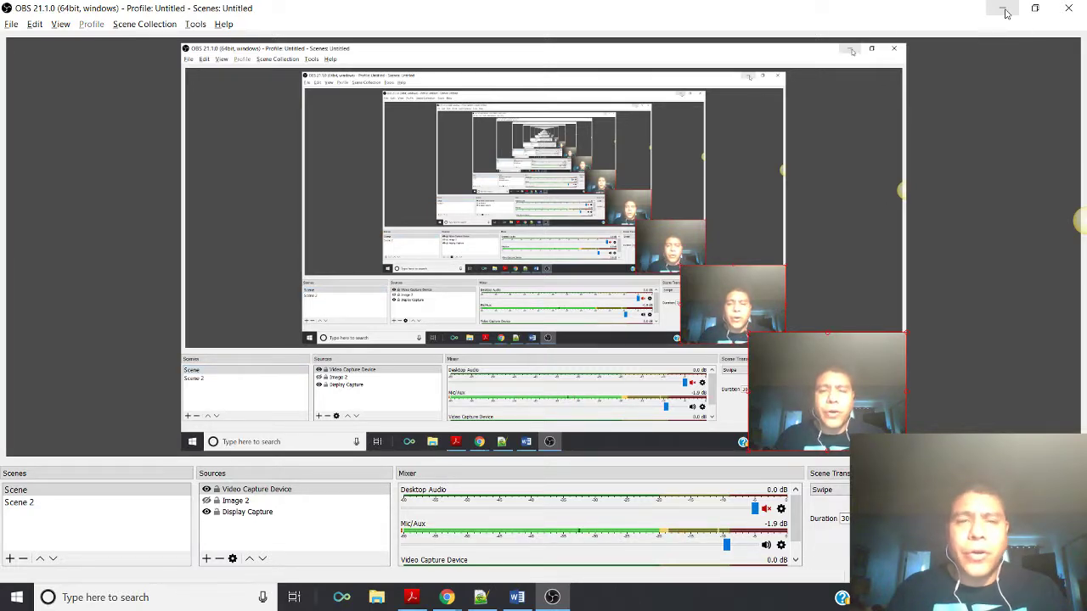
- Minimize the OBS recorder to reveal the review-tracking Google Doc in Chrome
left_click(1004, 10)
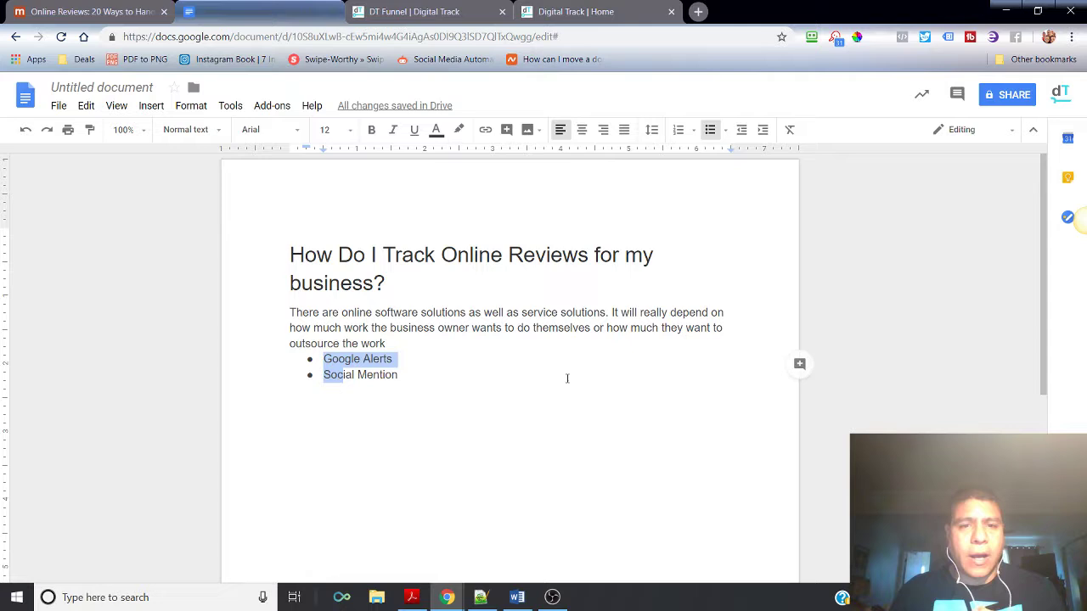
left_click_drag(295, 312, 579, 309)
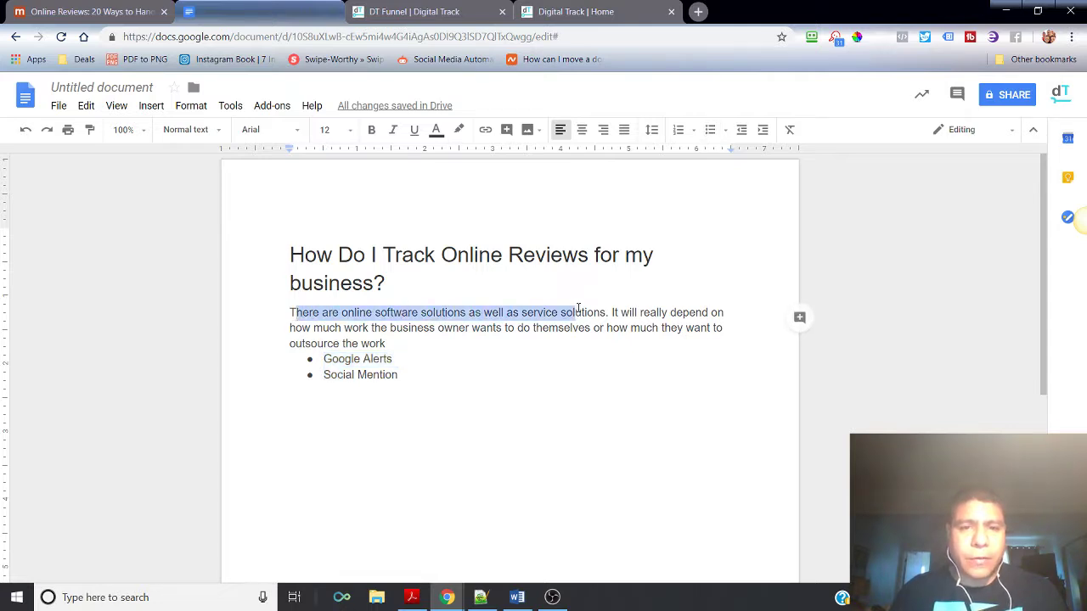
left_click(380, 312)
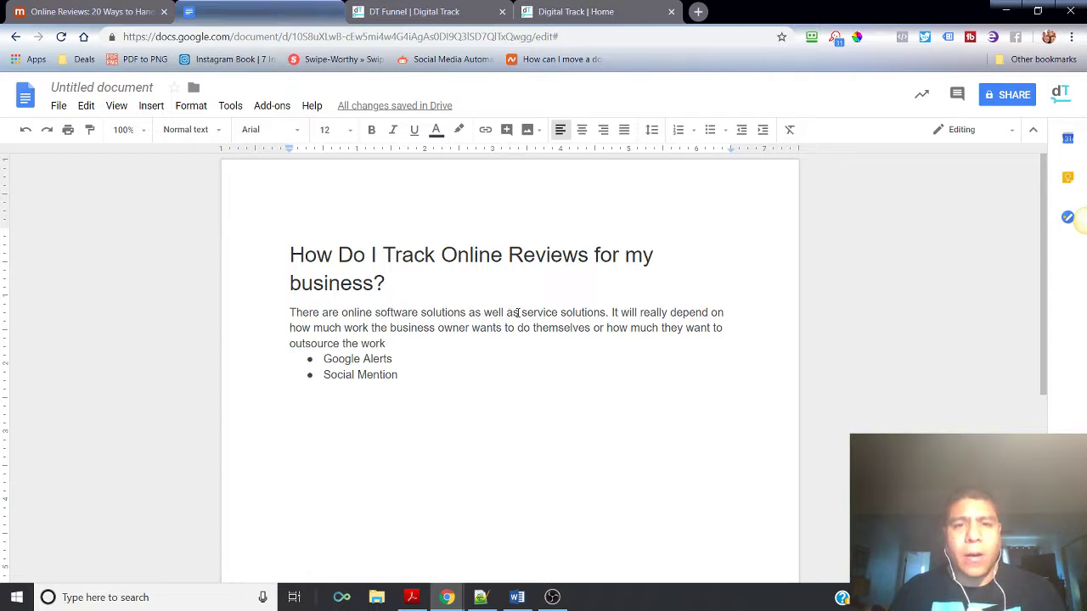
left_click_drag(518, 312, 584, 312)
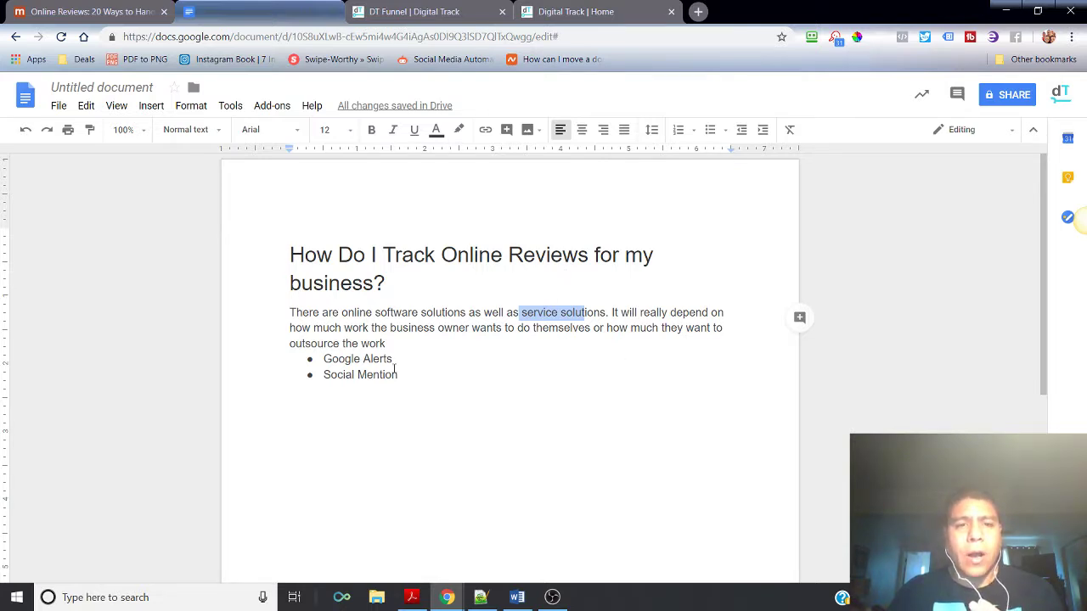
- Search 'google alert' in a new tab and open the Google Alerts site
left_click(698, 11)
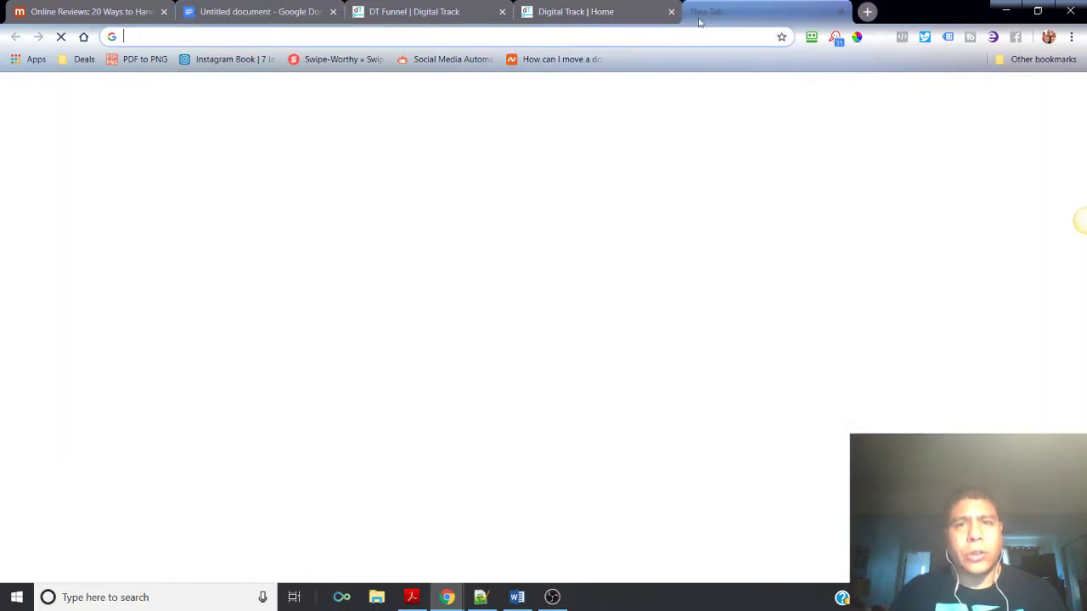
type("ggo")
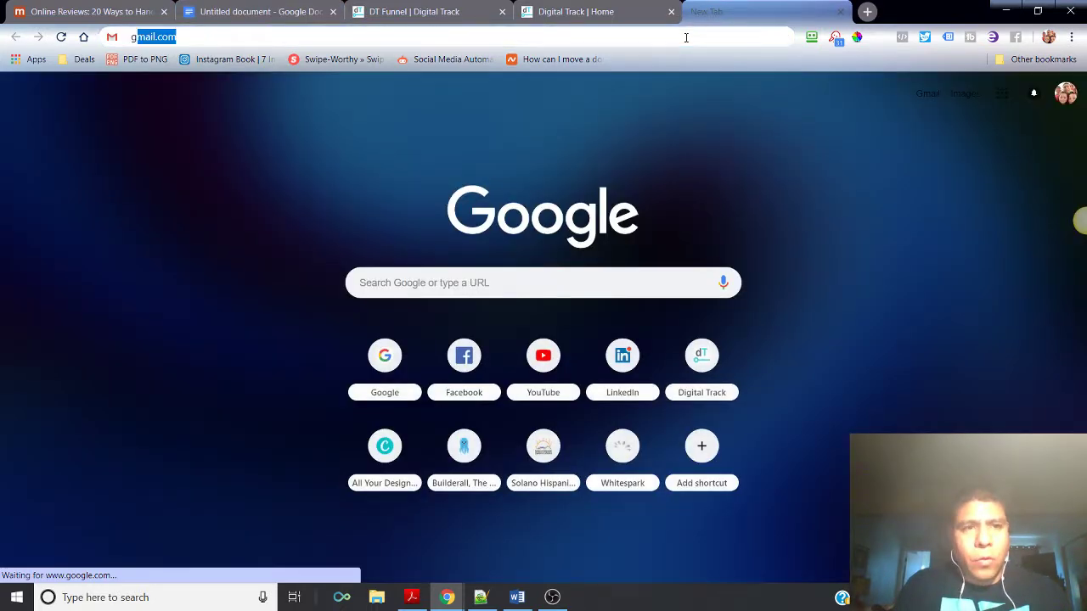
key("BackSpace")
key("BackSpace")
type("oogle a")
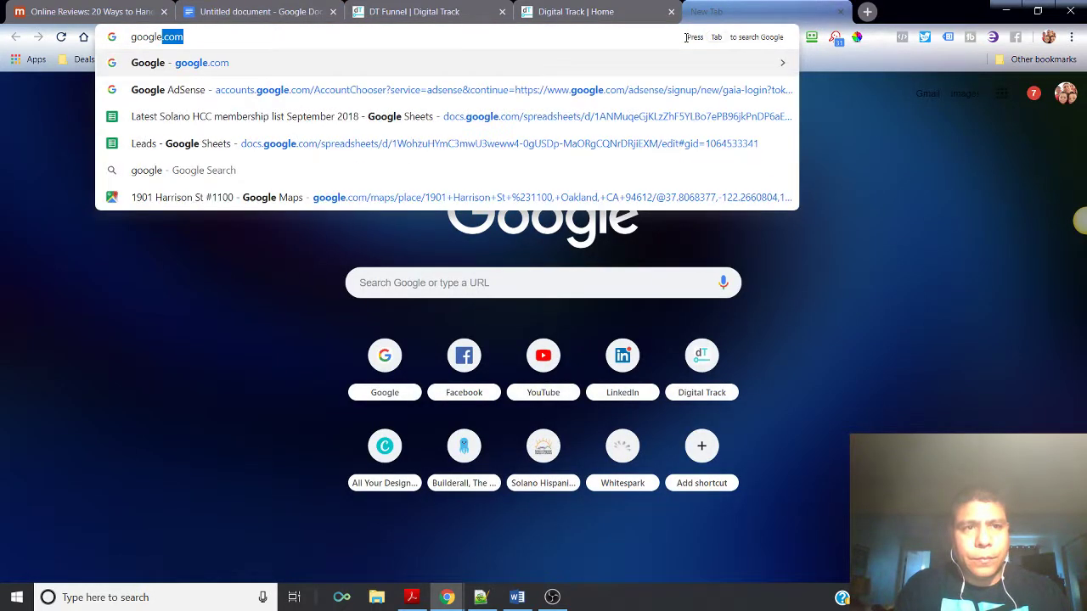
type("lerts")
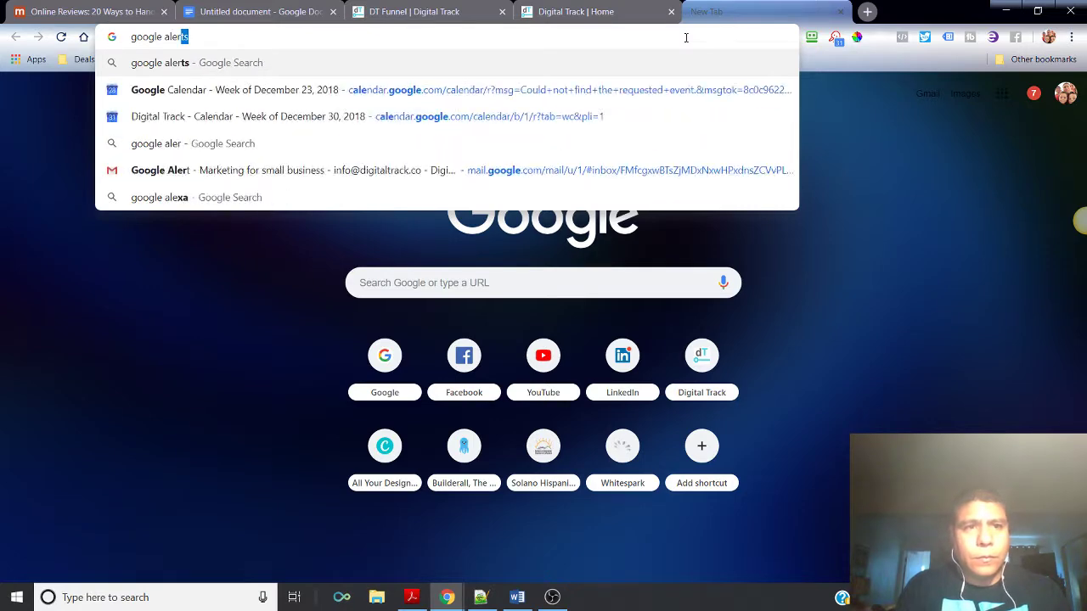
key("Return")
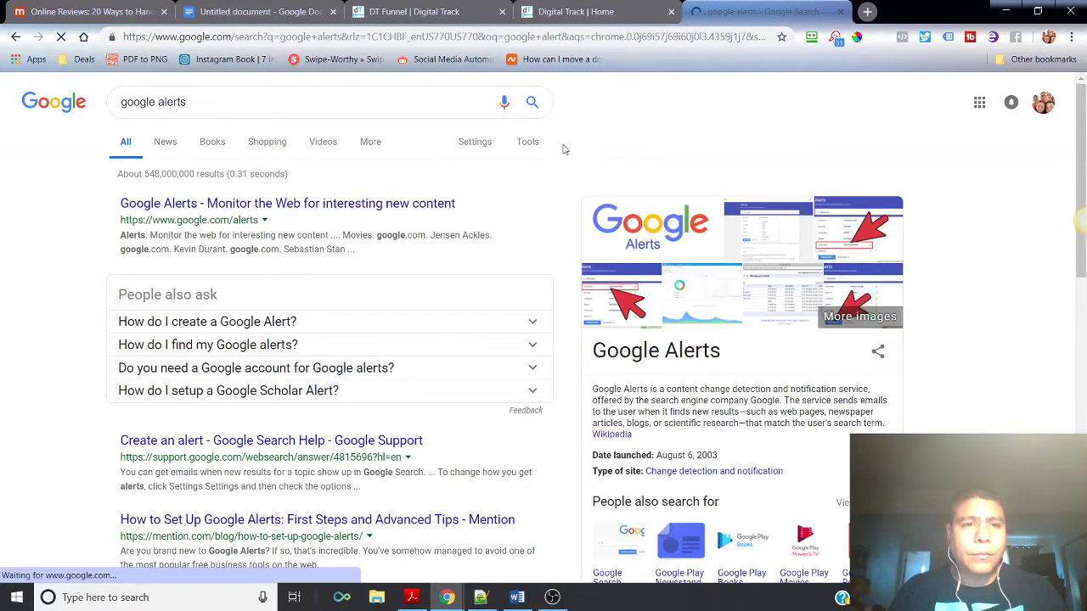
left_click(344, 203)
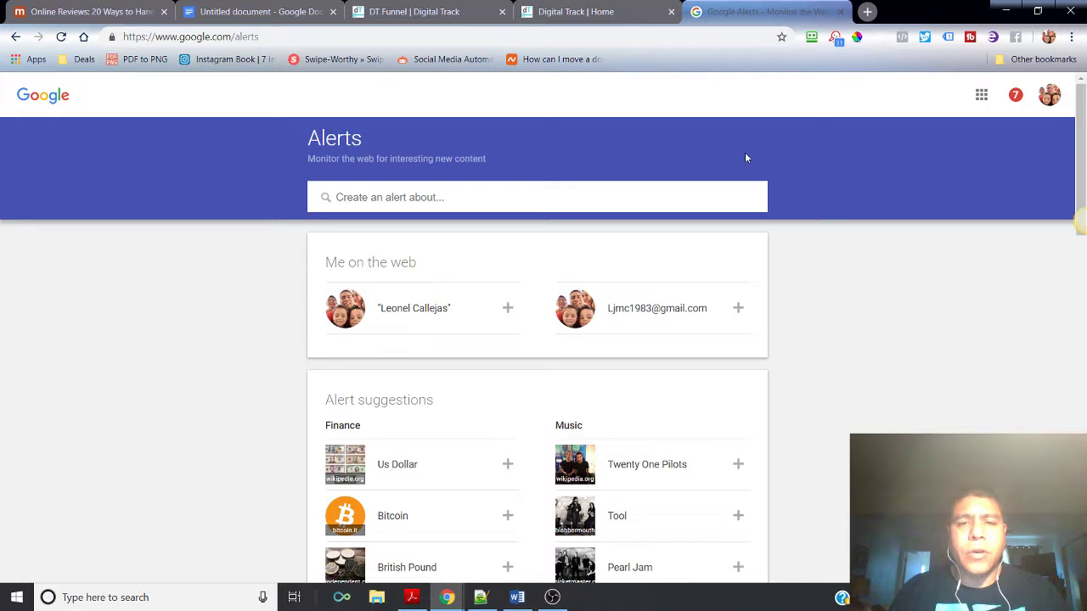
- Switch Google Alerts to the business account and search the web for 'el caracol' in a new tab
left_click(1049, 95)
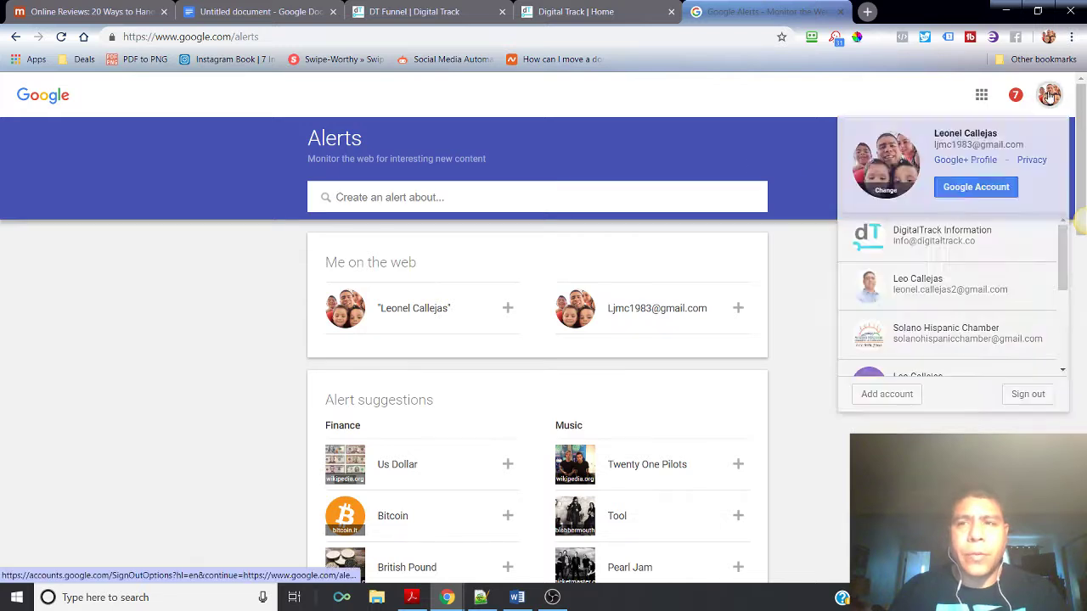
left_click(944, 230)
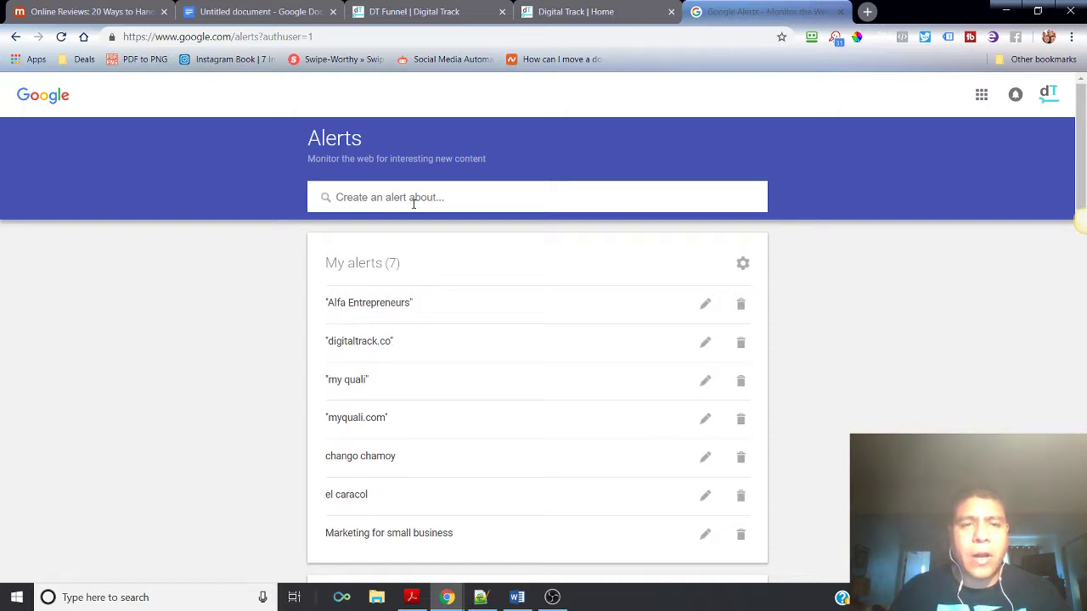
left_click(866, 11)
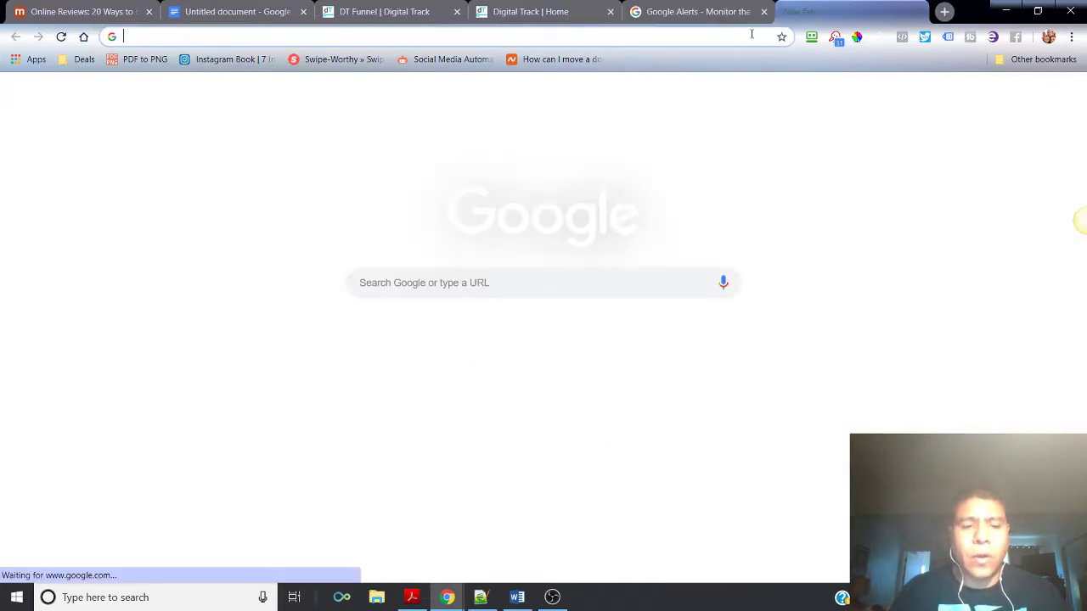
type("el car")
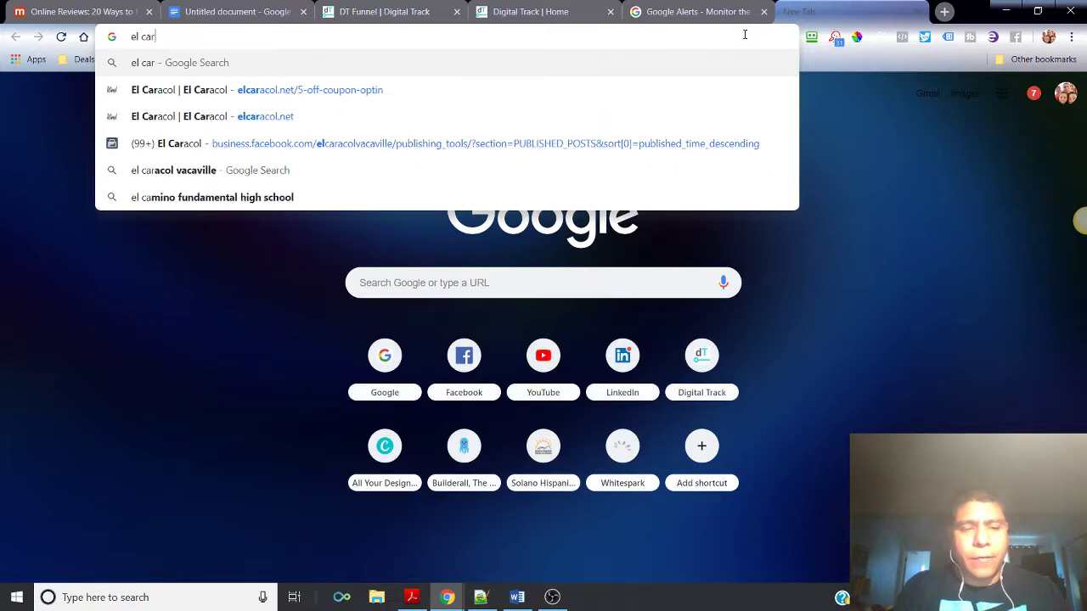
type("acol")
key("Return")
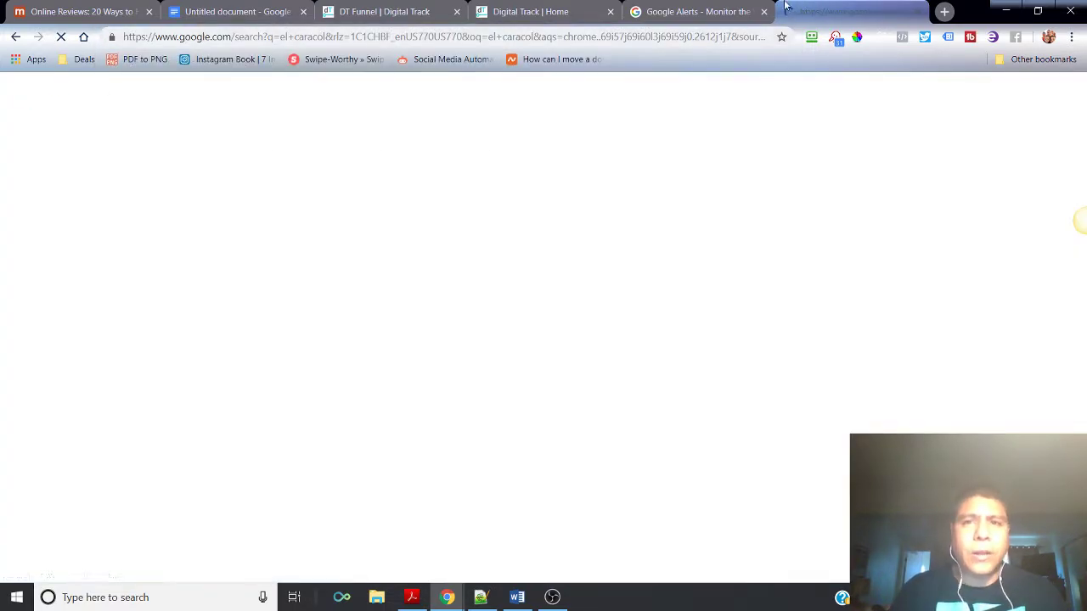
- Create a Google Alert for 'el caracol restaurant'
left_click(728, 9)
left_click(522, 184)
type("e")
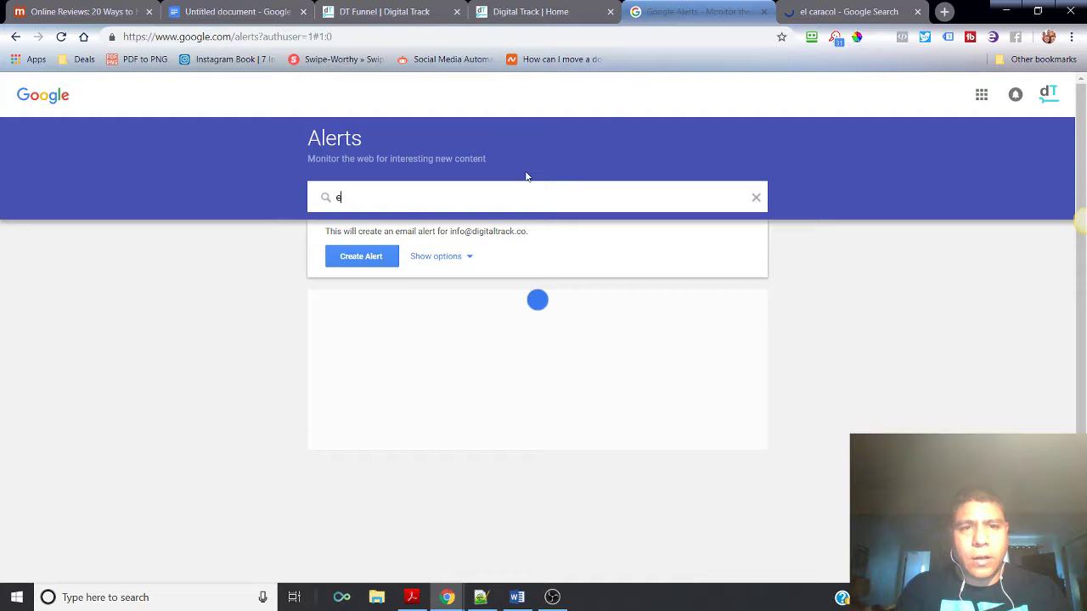
type("l caracol")
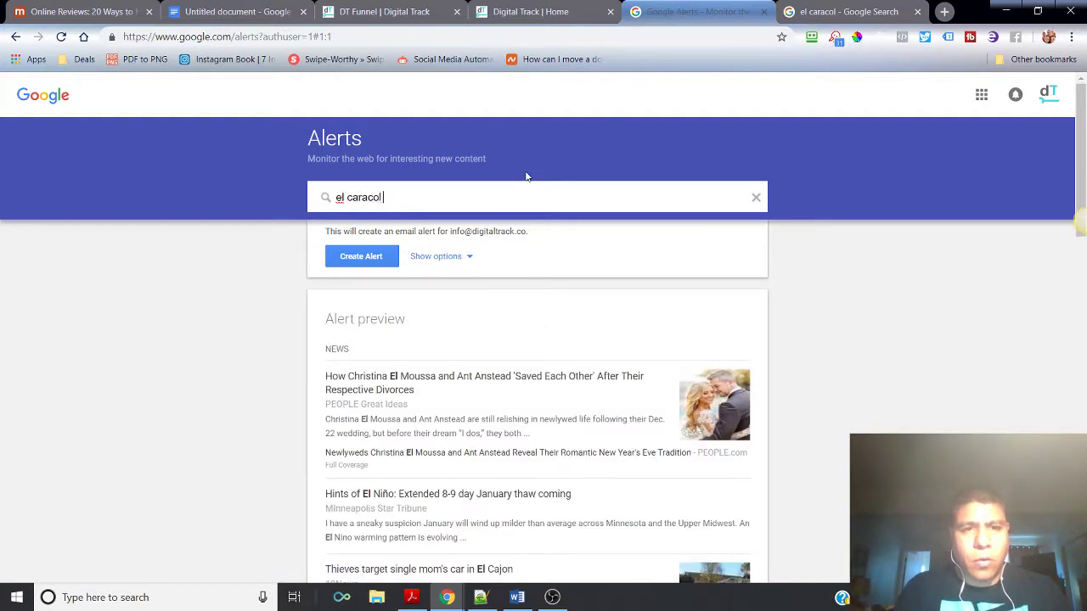
type(" restaurant")
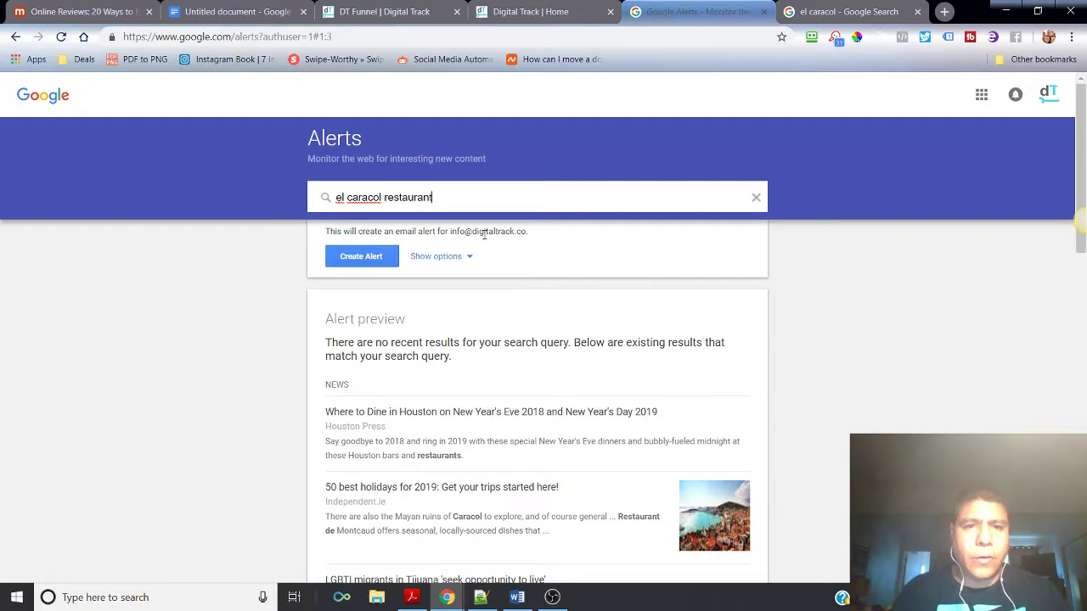
left_click(379, 260)
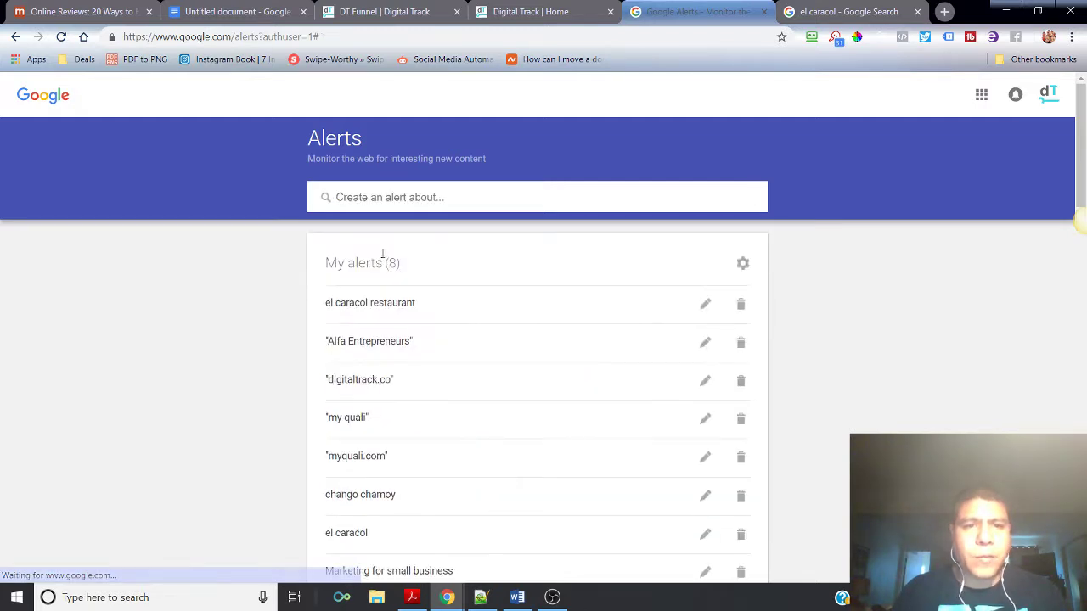
- Change the query to 'el caracol vacaville', with at most once a day and Automatic sources
type("el caracol")
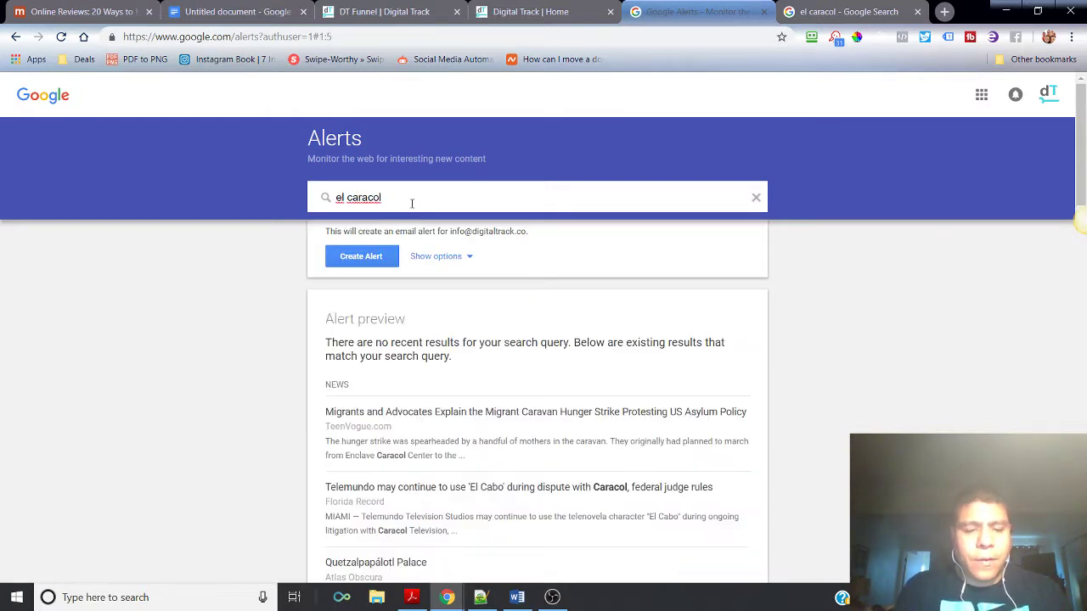
type(" vacaville")
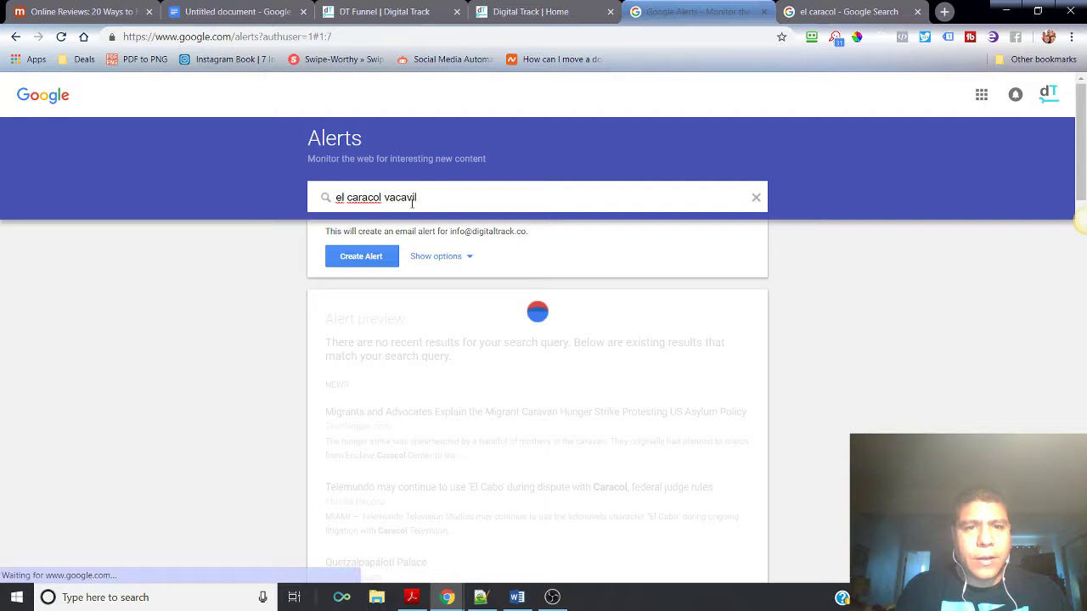
left_click(468, 258)
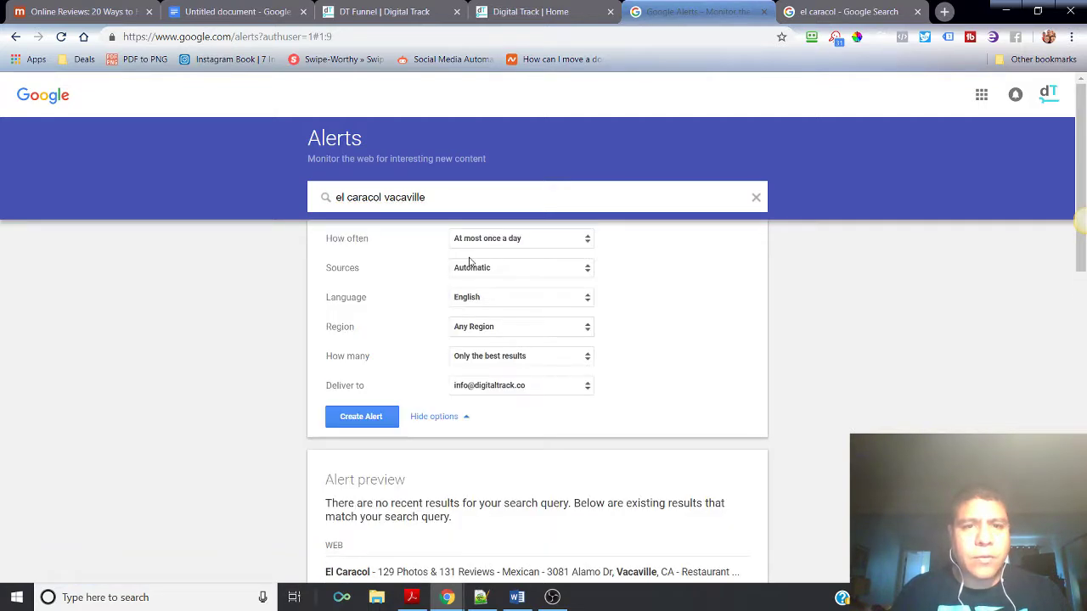
left_click(533, 241)
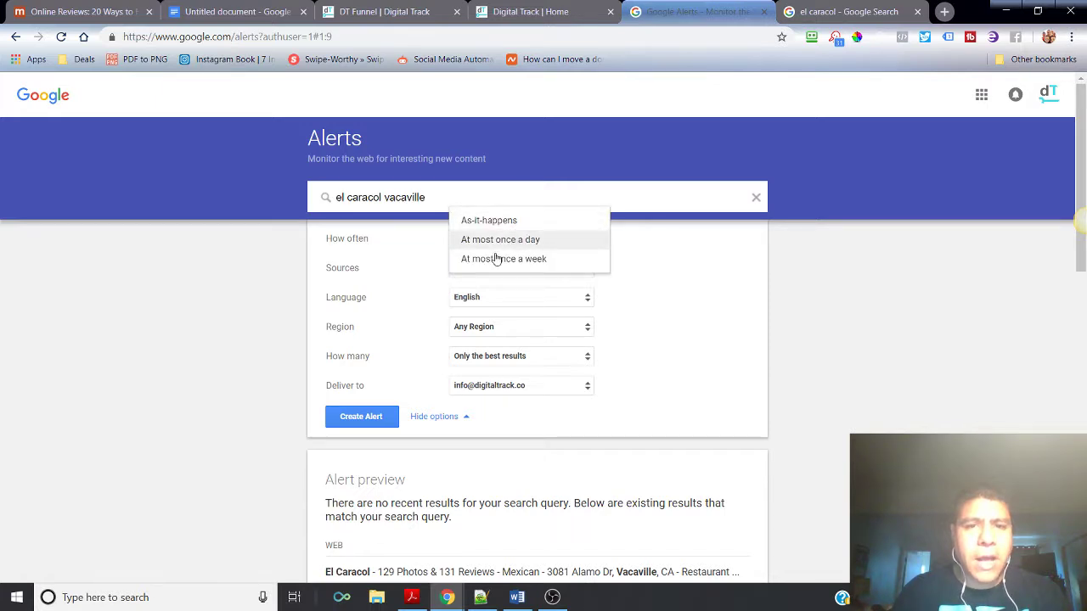
left_click(367, 276)
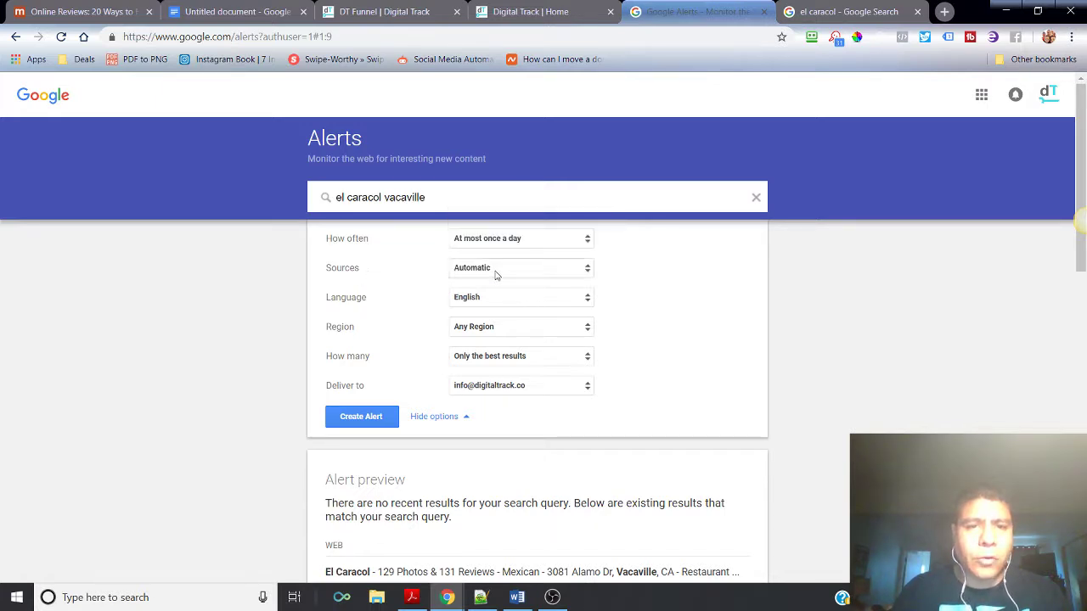
left_click(519, 268)
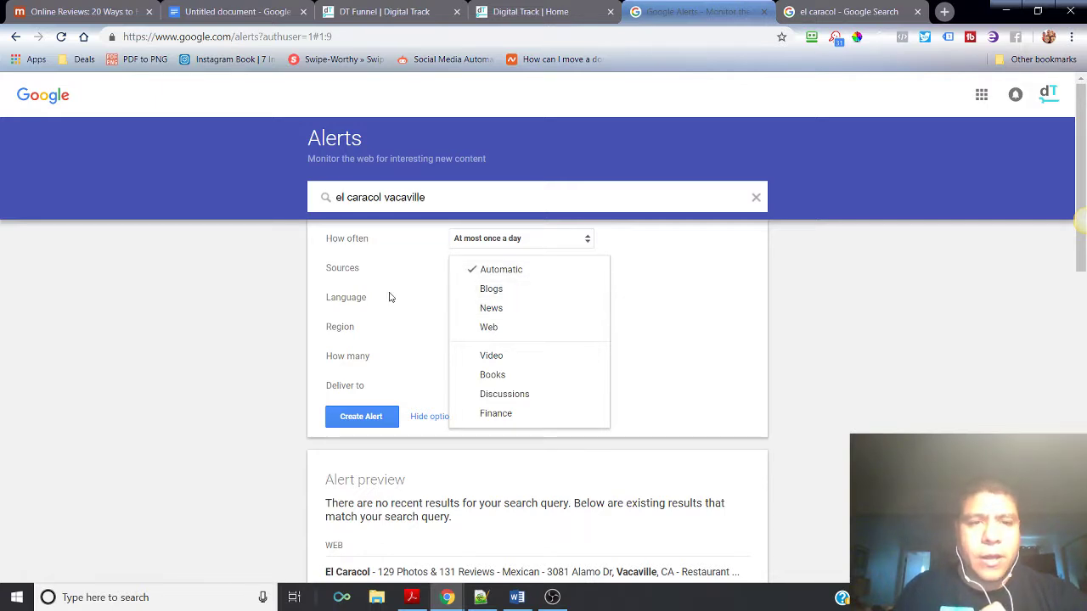
left_click(374, 299)
- Keep English, set region to United States, only the best results, delivery to the existing email
left_click(500, 306)
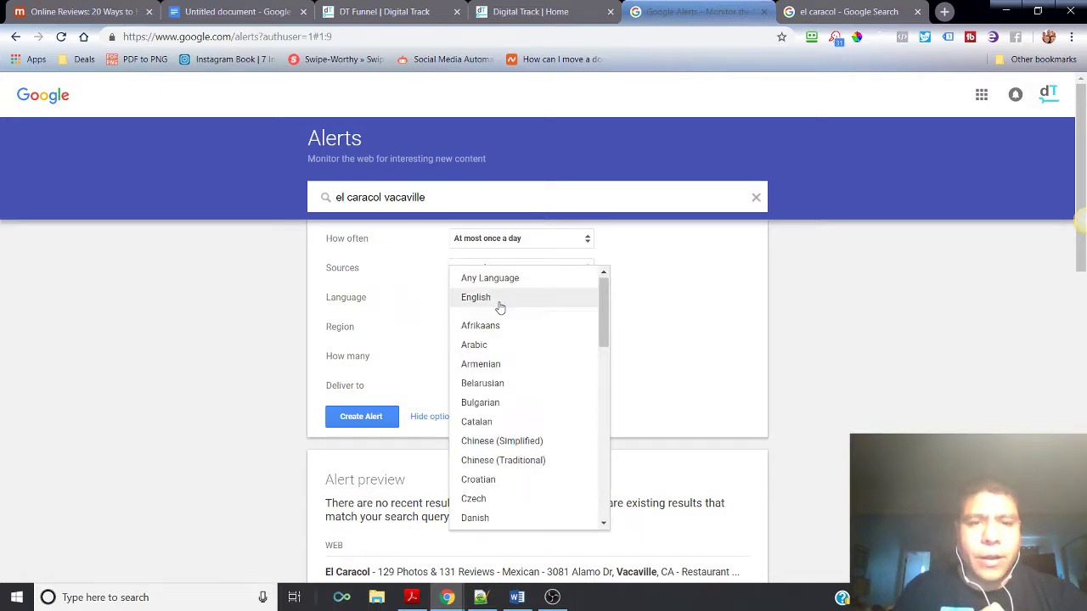
left_click(374, 299)
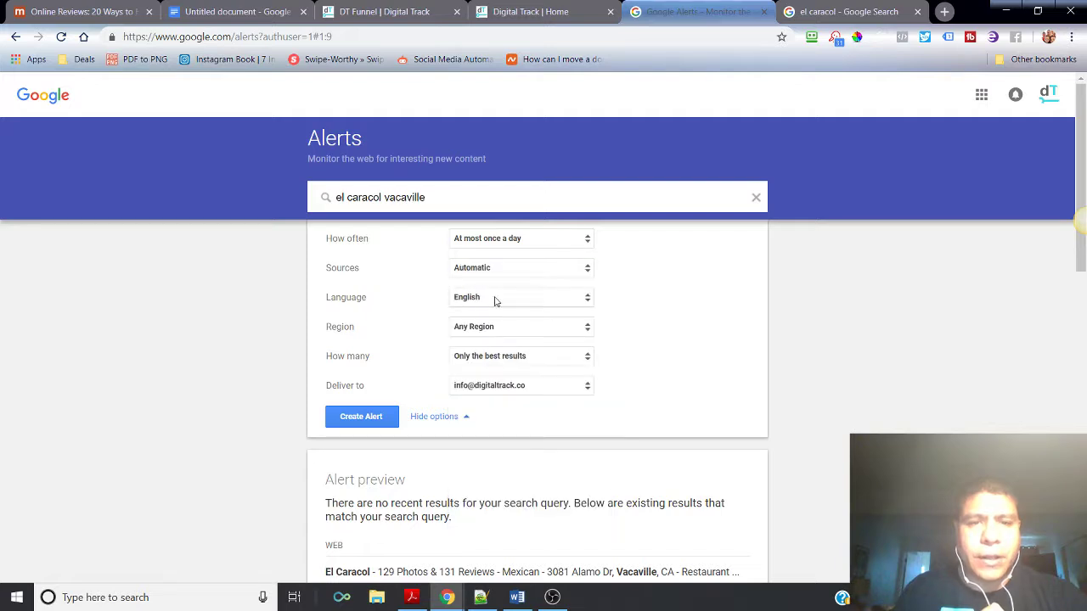
left_click(472, 329)
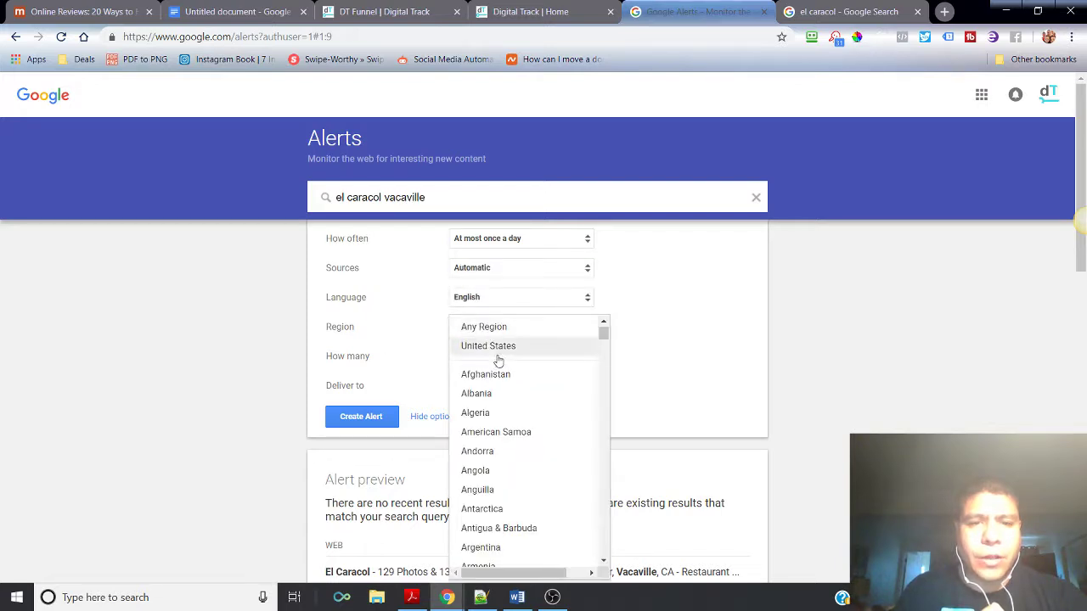
left_click(497, 350)
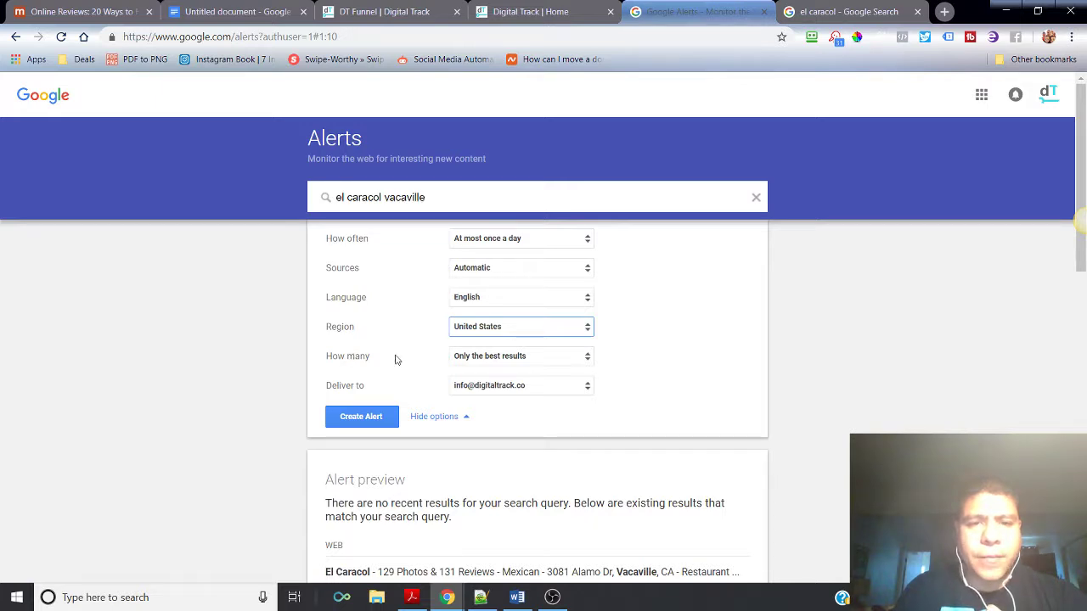
left_click(478, 357)
left_click(466, 359)
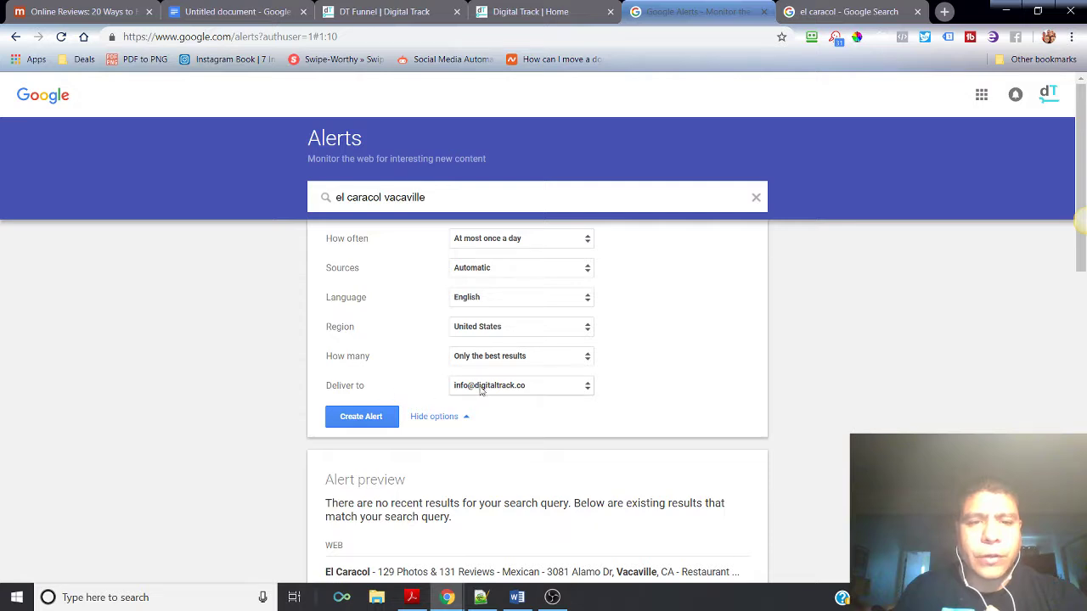
left_click(481, 388)
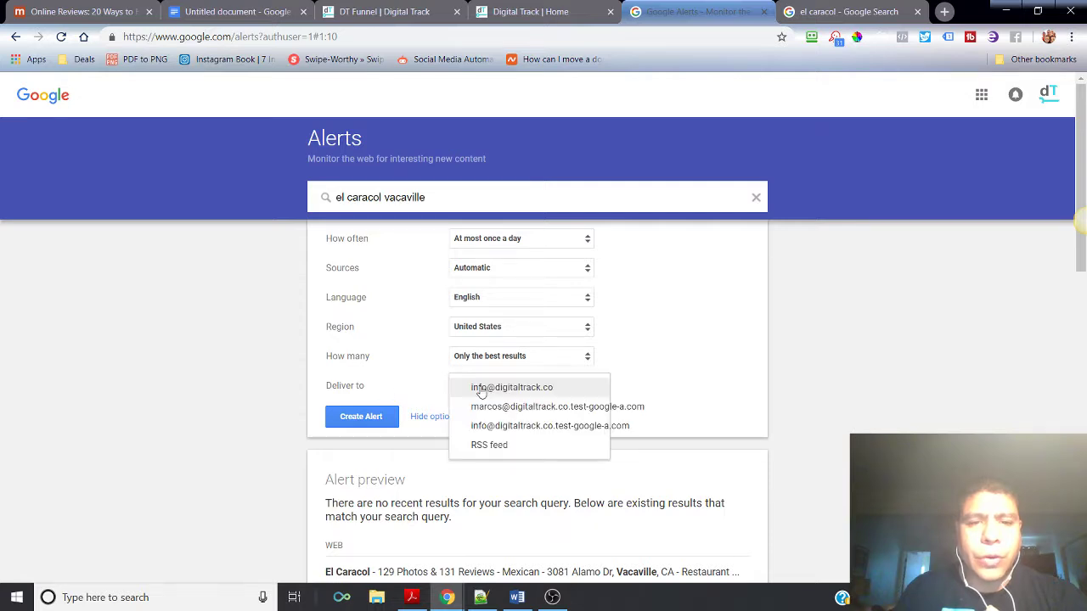
left_click(393, 379)
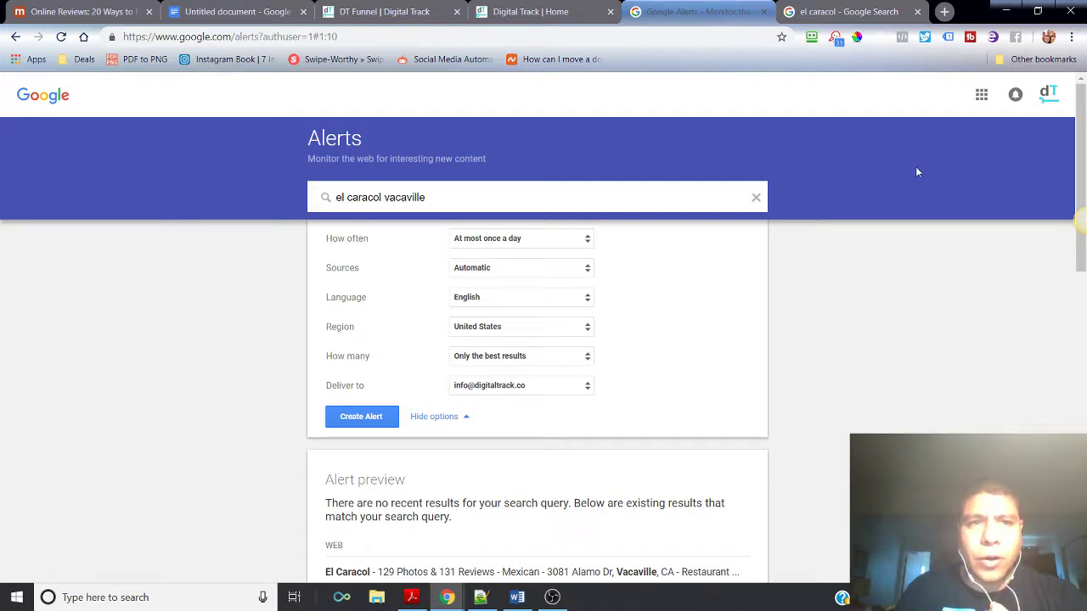
- Create the 'el caracol vacaville' alert, review My alerts and the Doc, then open a blank tab
left_click(357, 416)
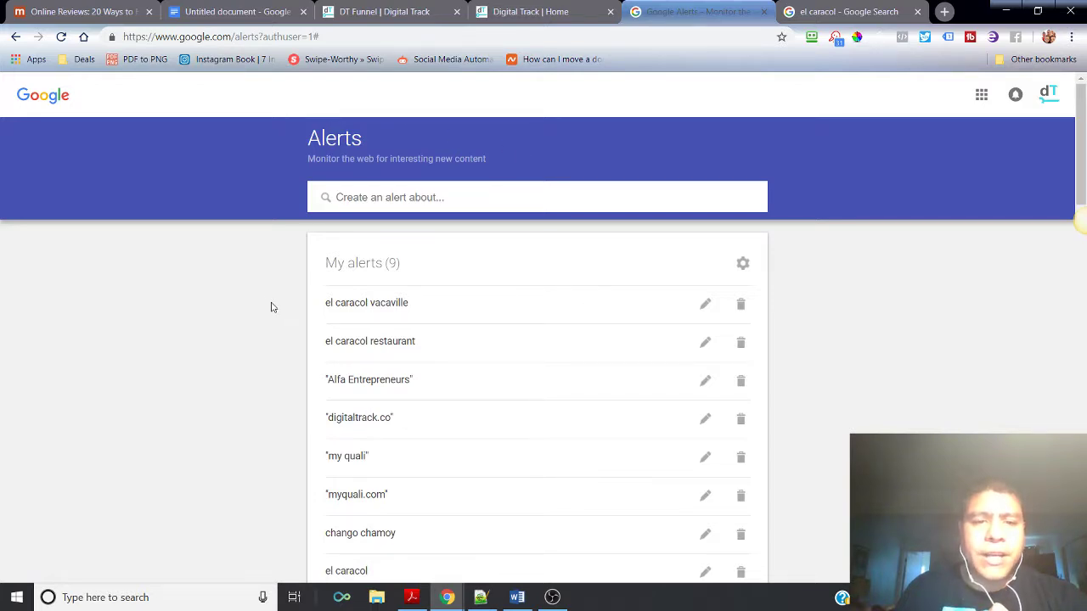
scroll(272, 315, "down", 1)
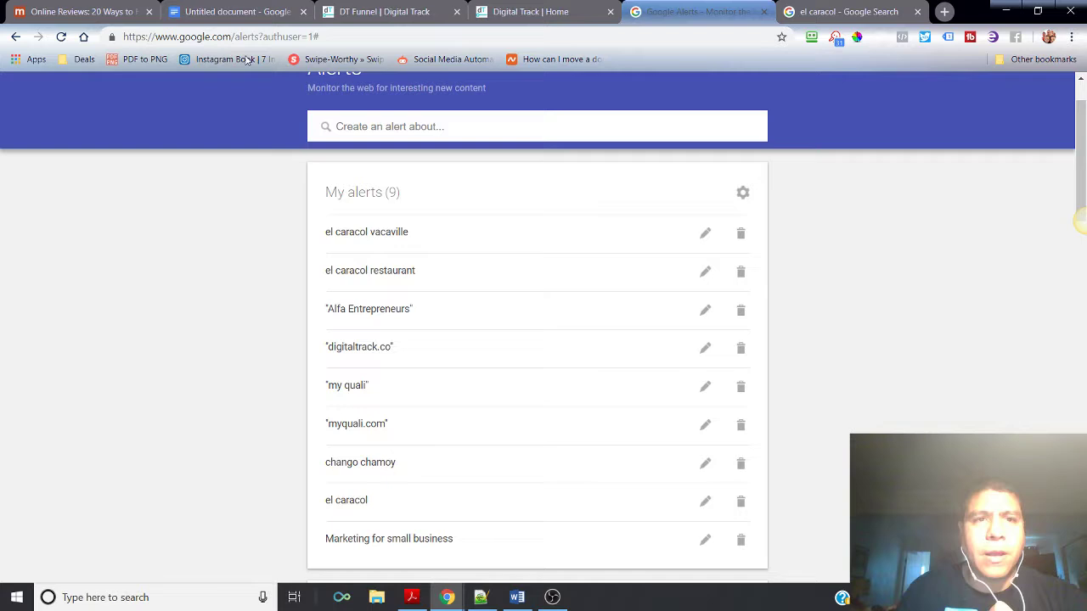
left_click(213, 11)
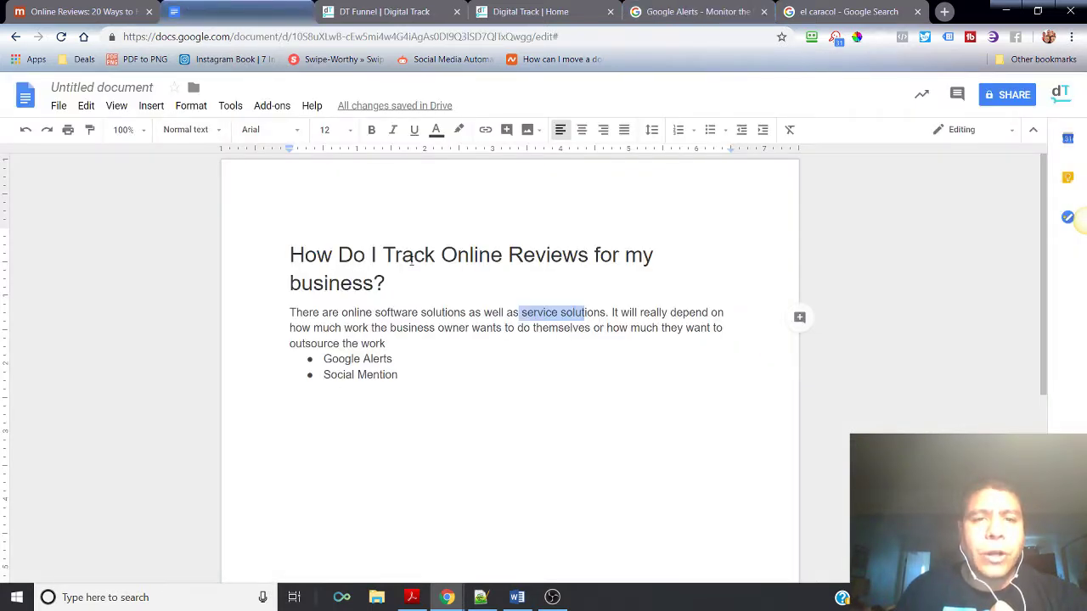
left_click(944, 11)
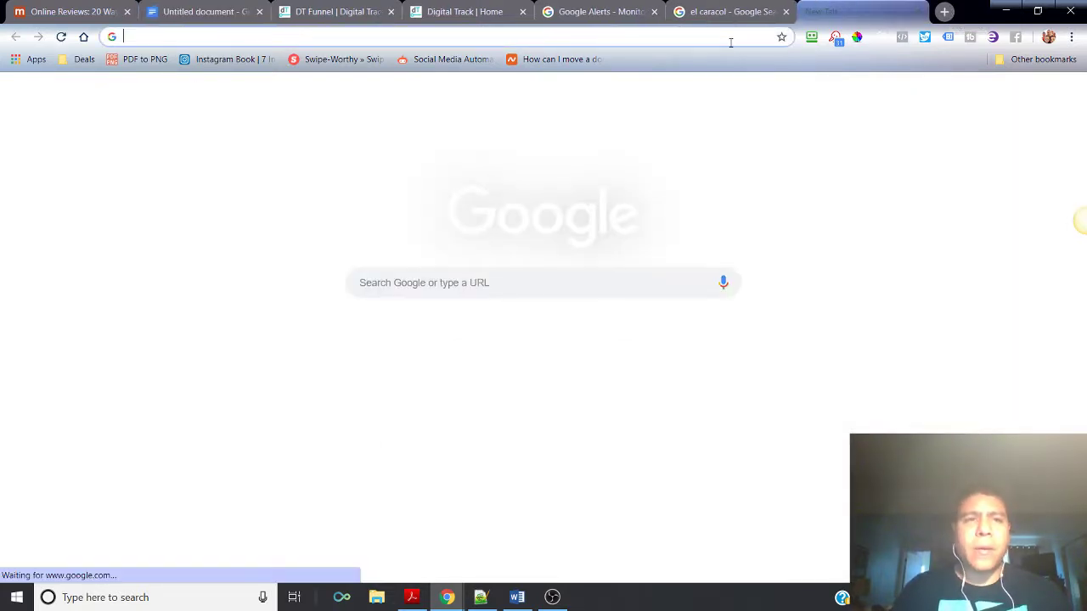
- Load facebook.com and search Facebook for 'el caracol'
type("face")
key("Return")
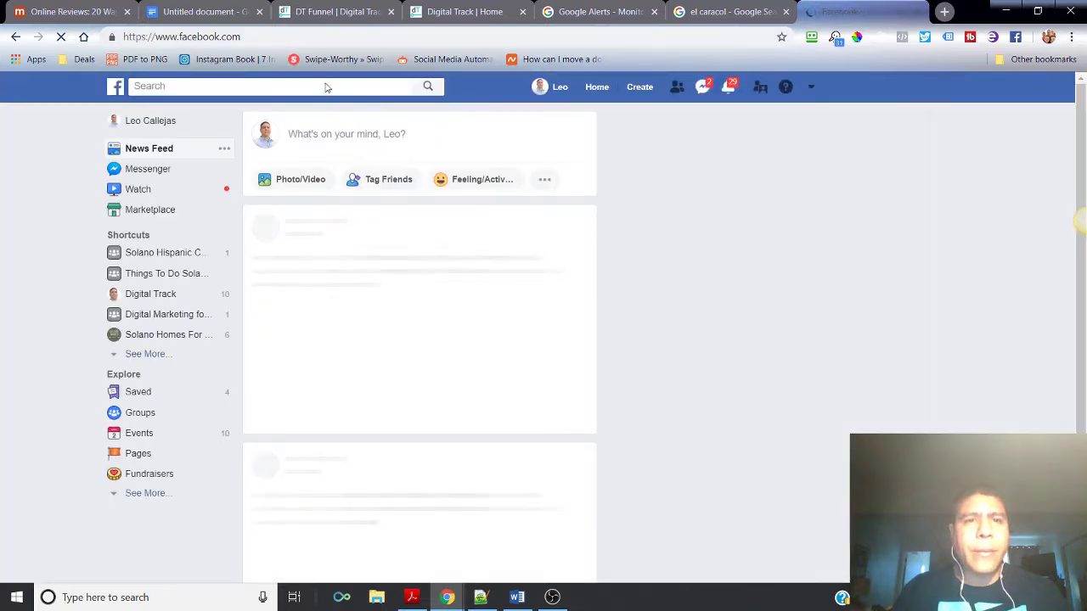
left_click(324, 86)
type("el caracol")
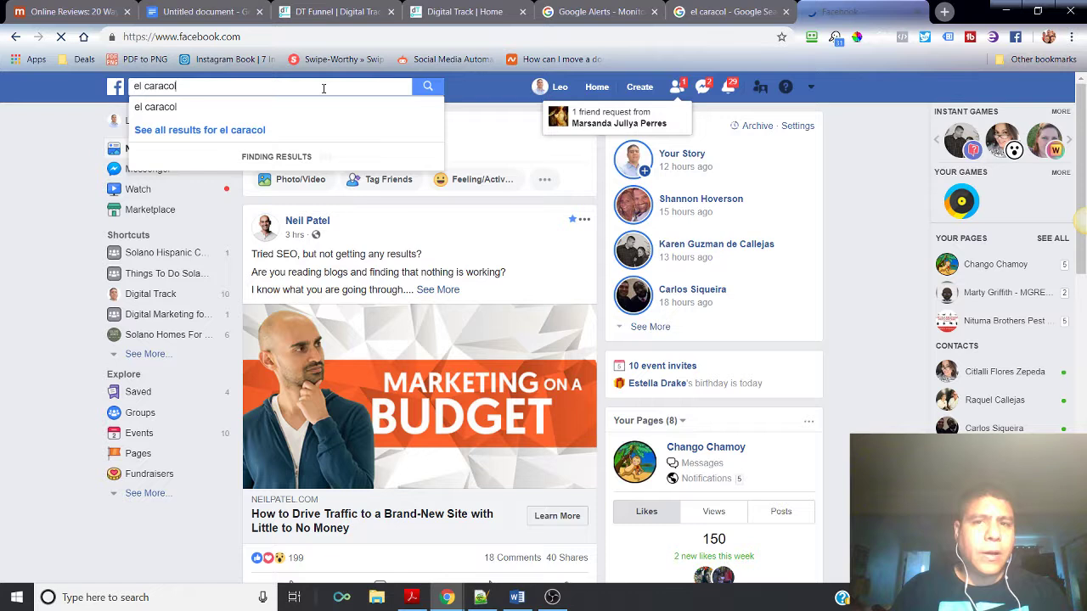
key("Return")
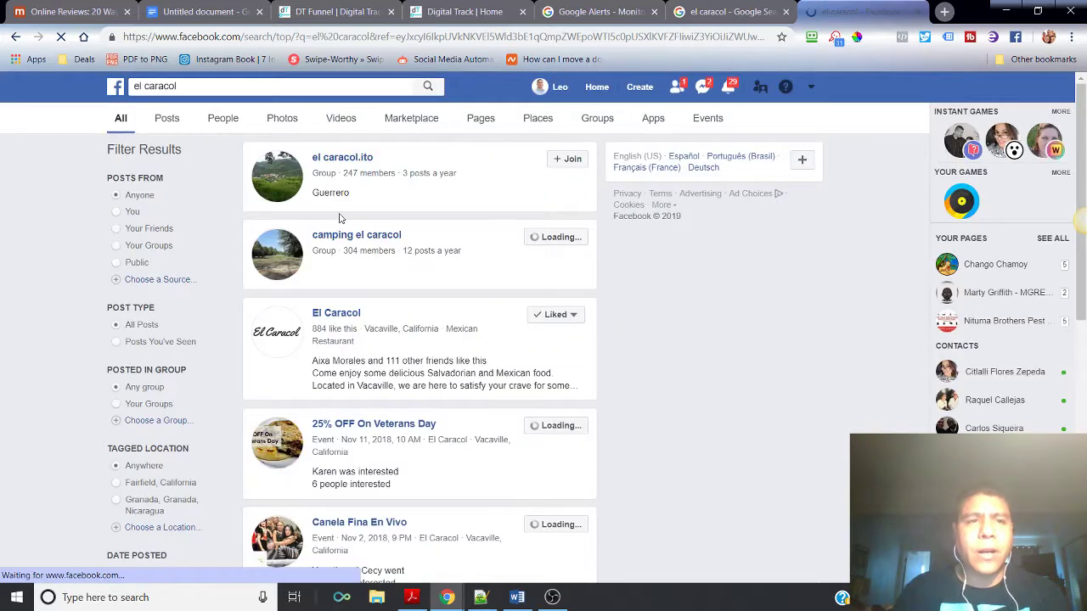
- Filter the 'el caracol' search results to Posts
left_click(167, 120)
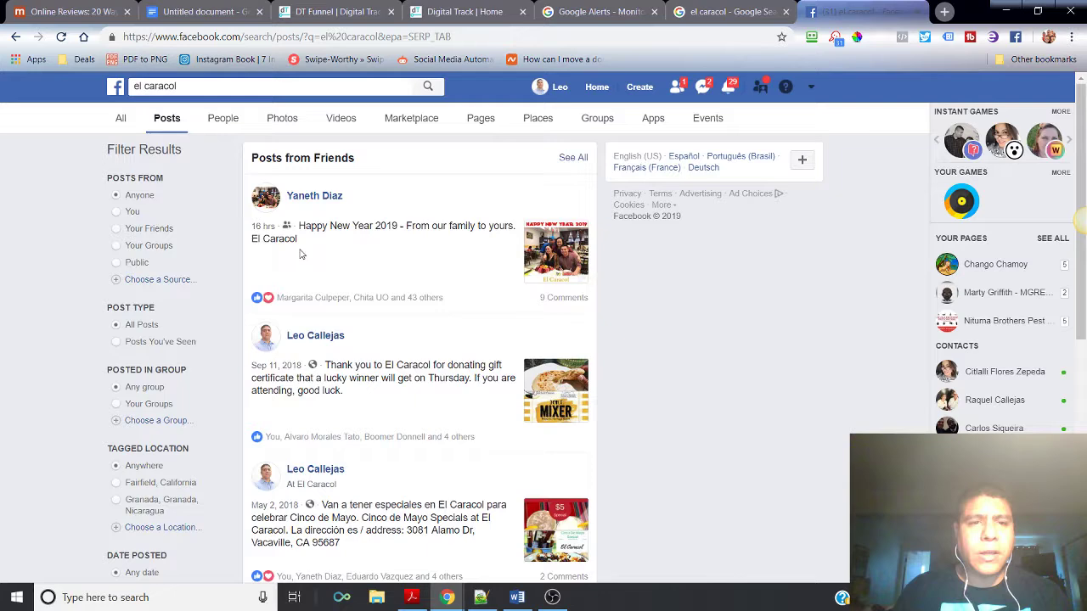
scroll(310, 377, "down", 1)
scroll(310, 378, "down", 3)
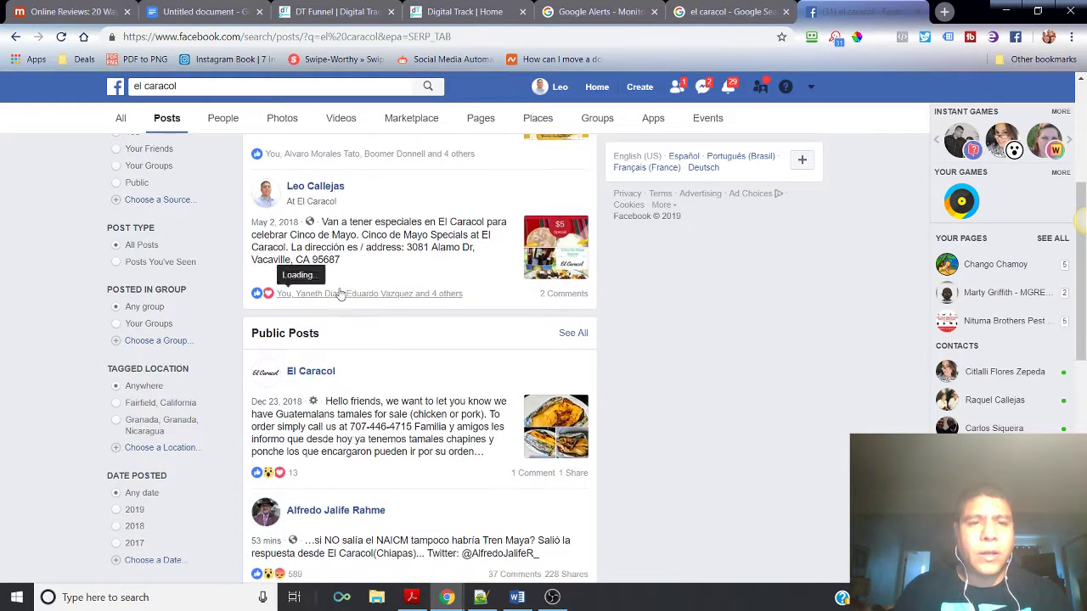
scroll(330, 183, "up", 4)
scroll(273, 261, "down", 4)
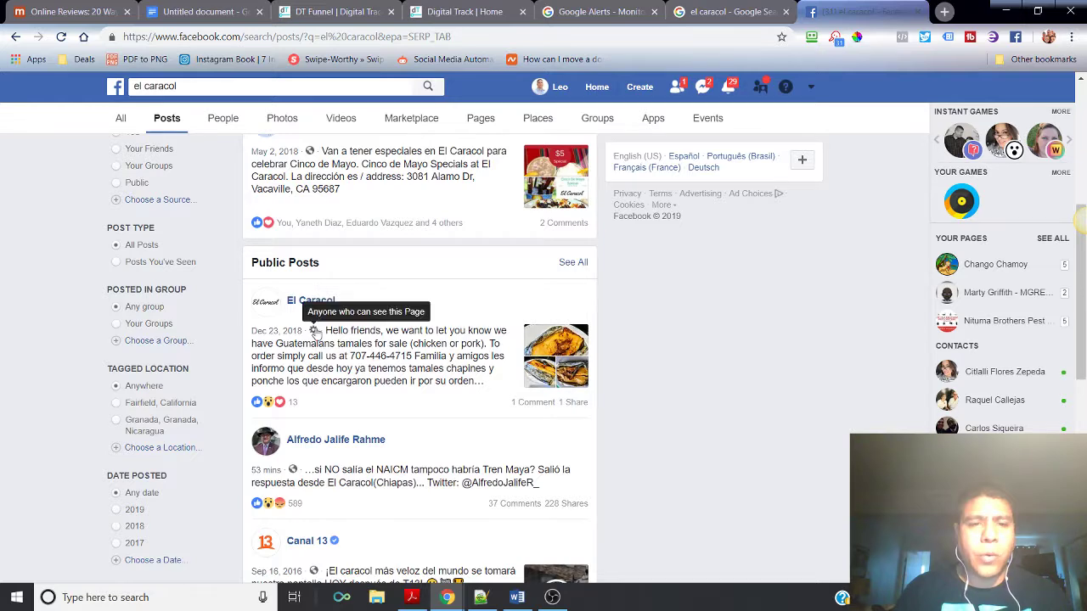
scroll(316, 334, "down", 1)
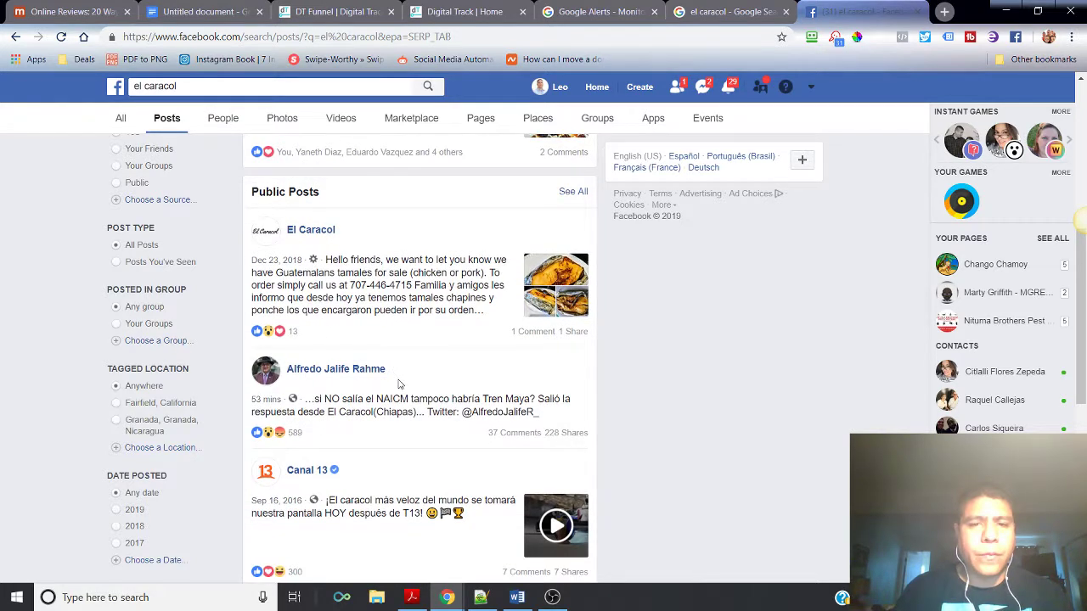
scroll(478, 397, "up", 3)
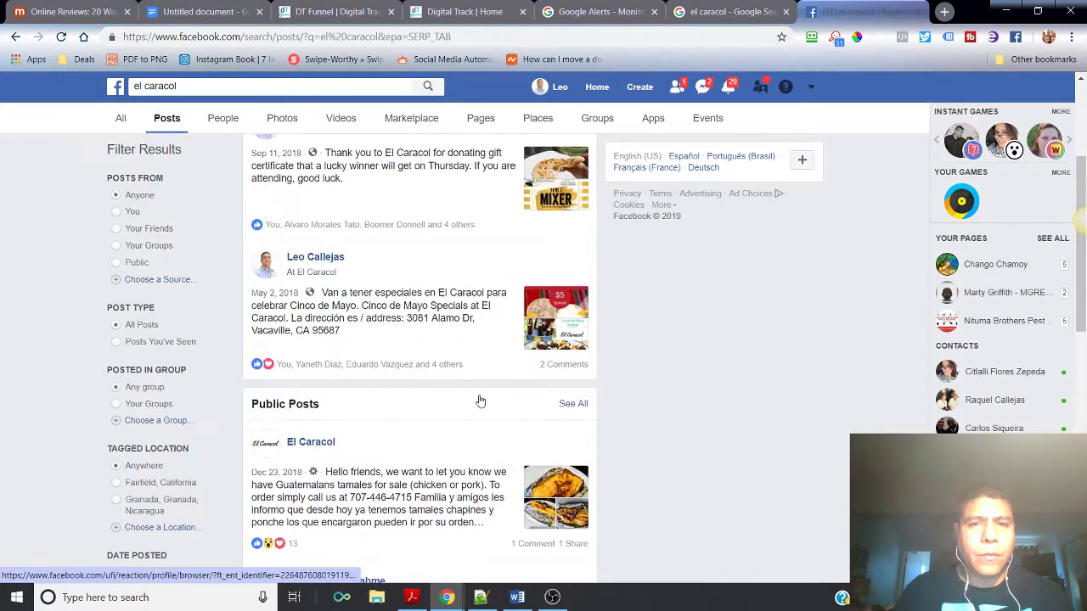
- Open the full Public Posts list and scroll through El Caracol's posts
left_click(573, 404)
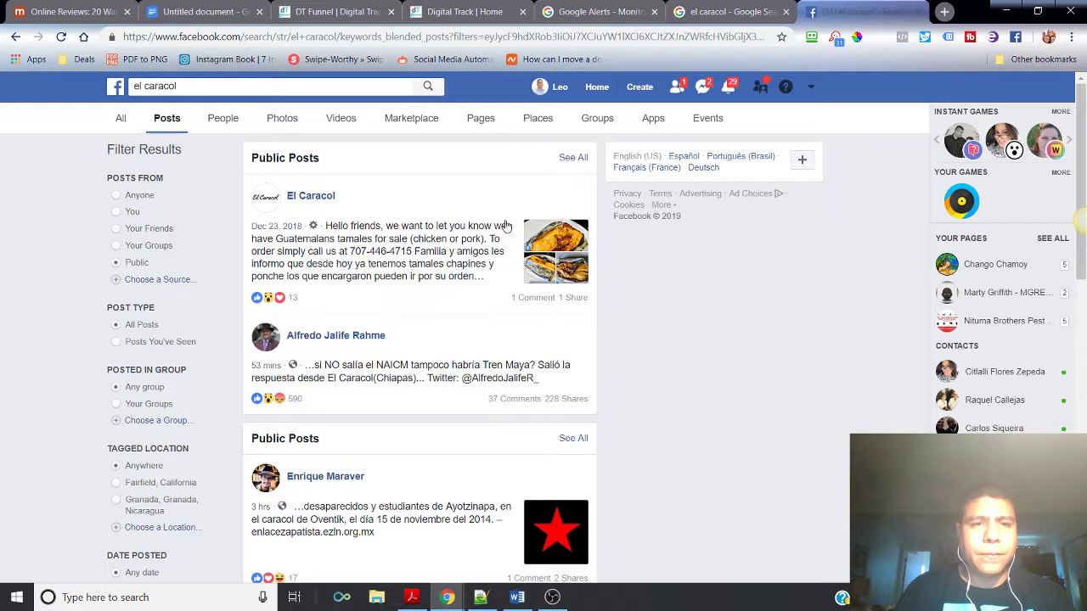
left_click(572, 159)
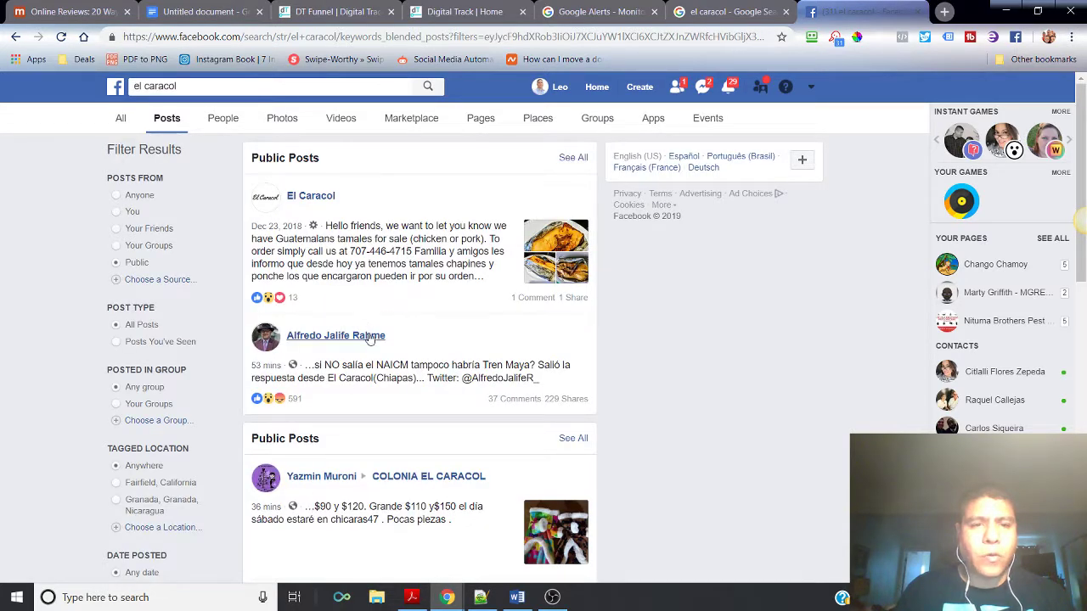
scroll(381, 366, "down", 3)
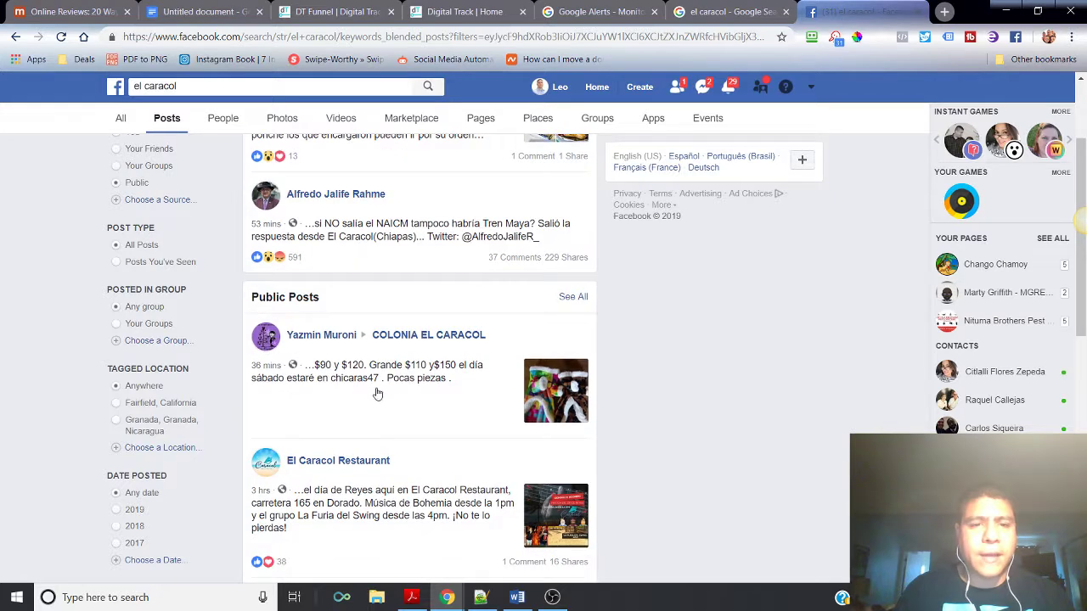
scroll(371, 405, "down", 2)
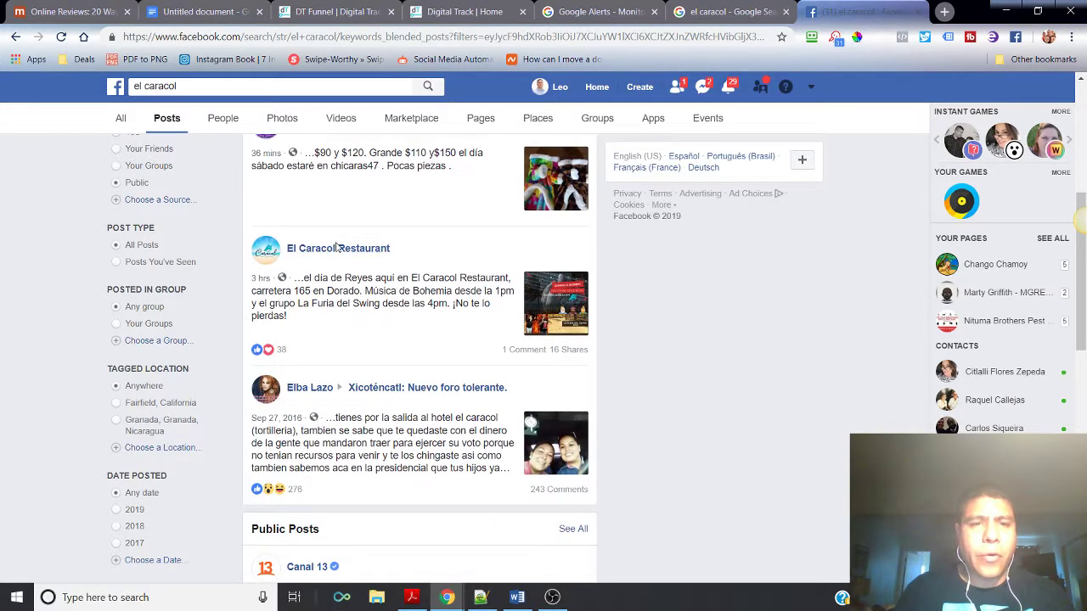
scroll(398, 297, "down", 4)
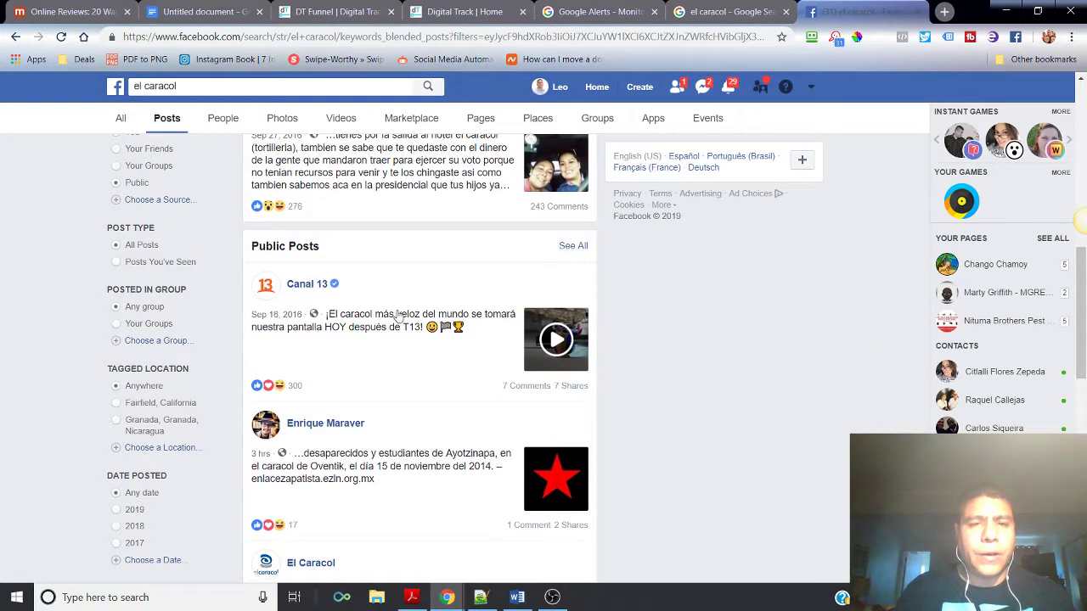
scroll(399, 317, "down", 5)
scroll(395, 315, "down", 2)
scroll(370, 297, "up", 15)
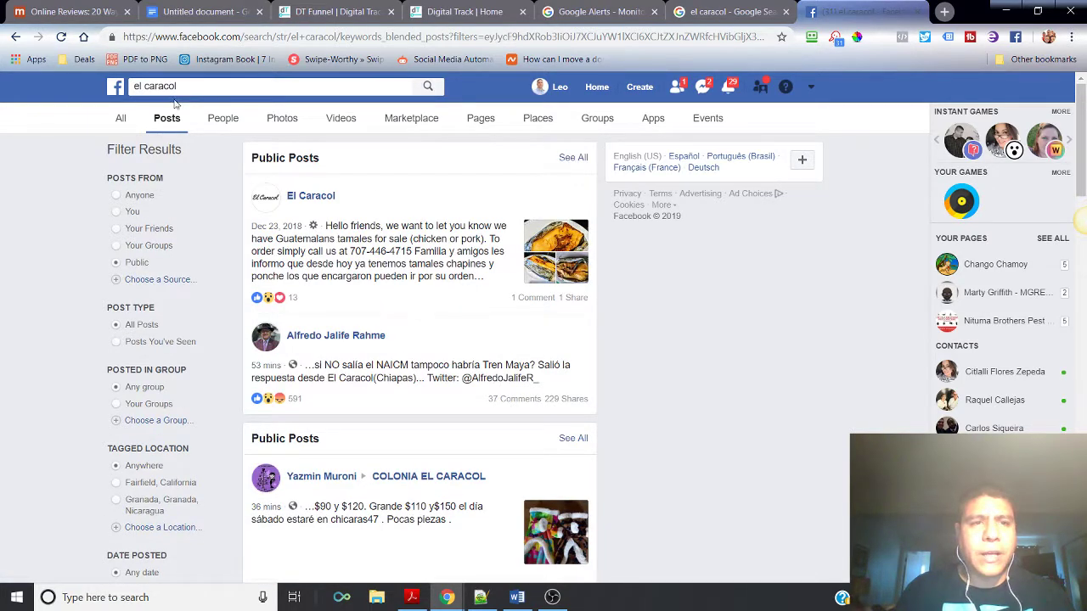
- Replace the Facebook query with #elcaracol and scroll its photo and post results
left_click(146, 85)
triple_click(189, 86)
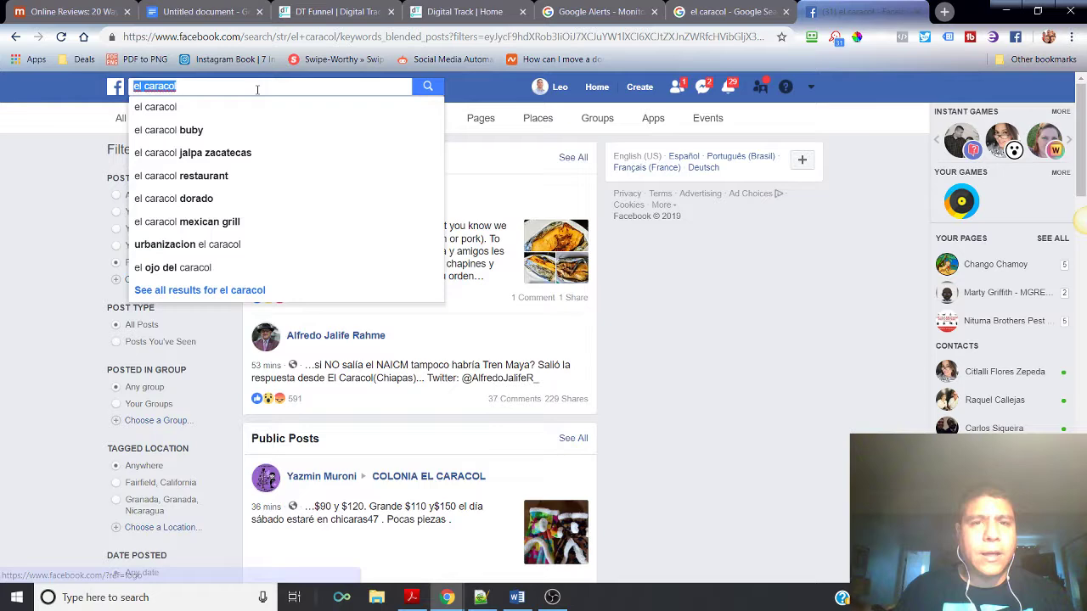
type("#e")
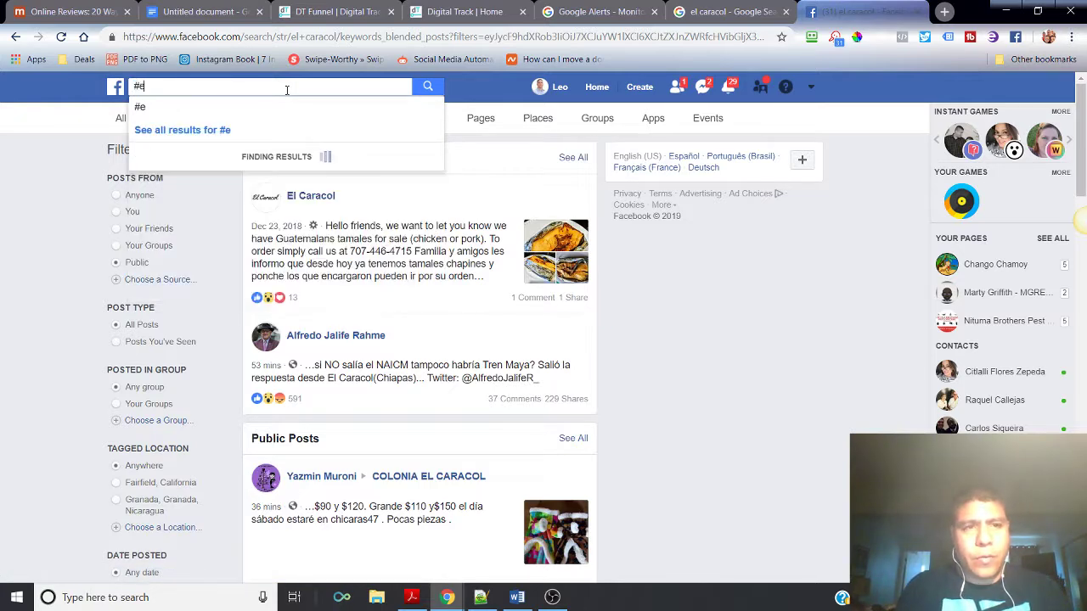
type("lcaracol")
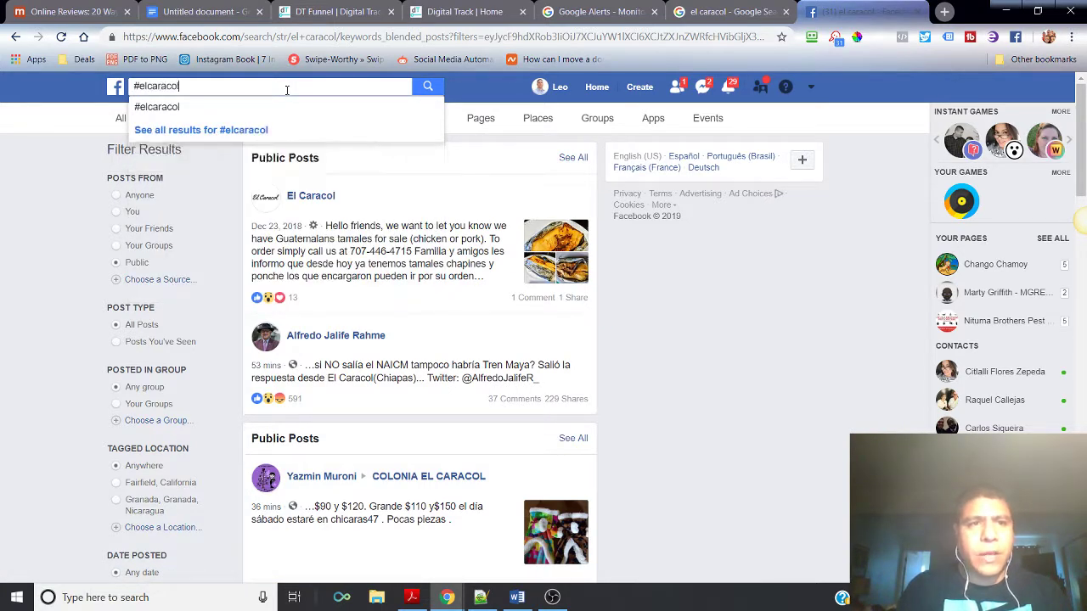
key("Return")
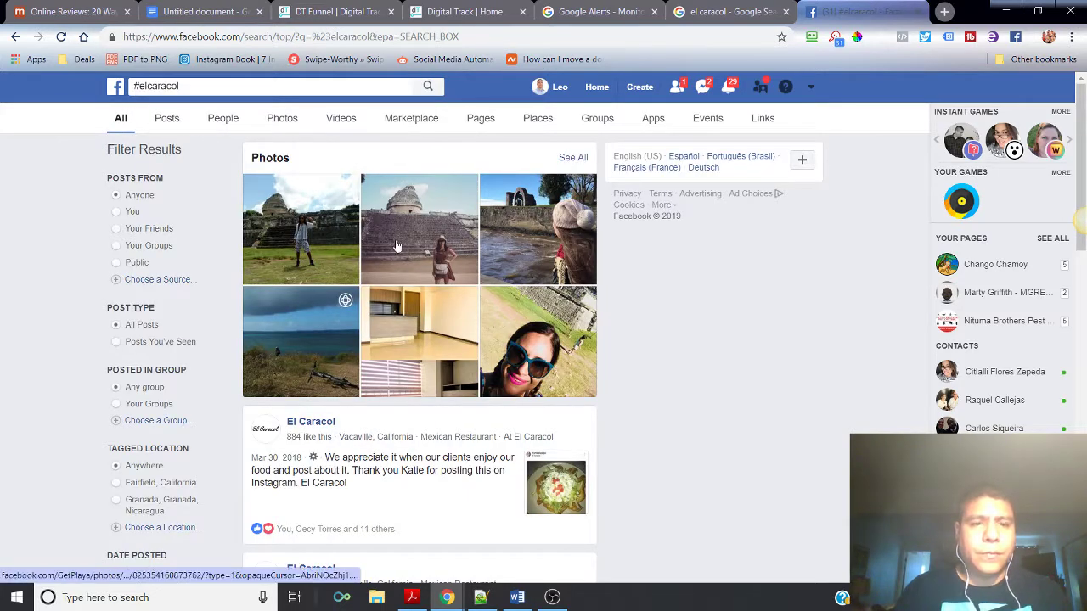
scroll(433, 248, "down", 2)
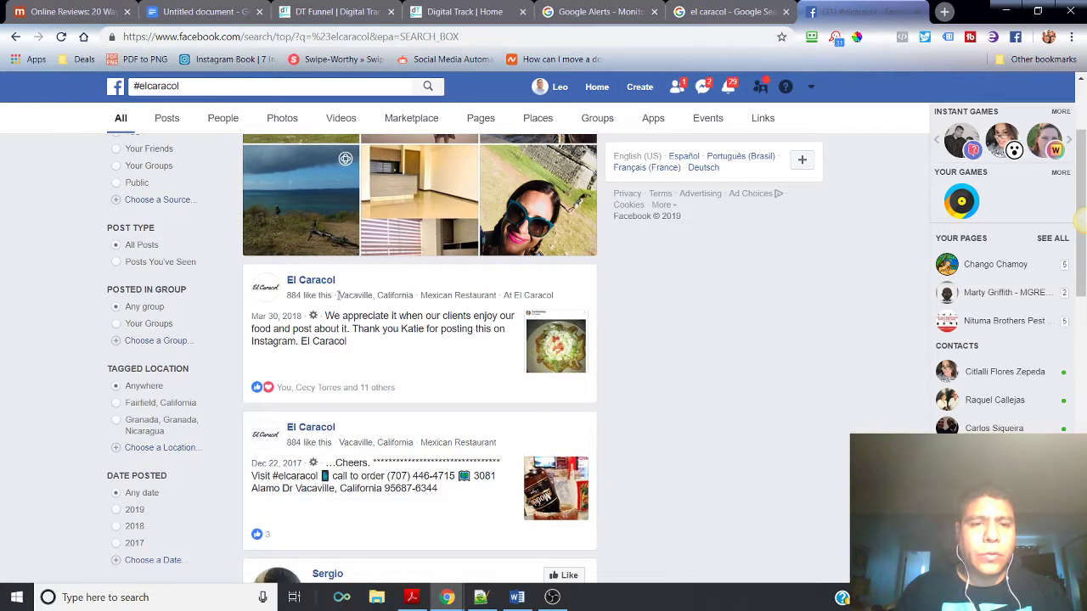
scroll(419, 369, "down", 4)
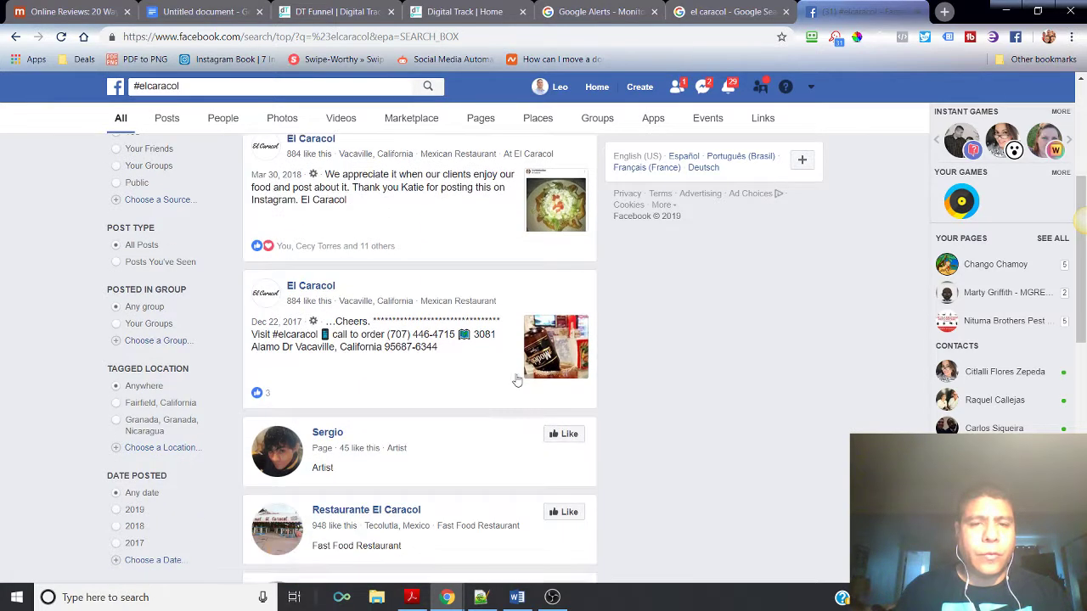
- Extend the Facebook search to the hashtag #elcaracolvacaville
left_click(202, 85)
left_click(195, 86)
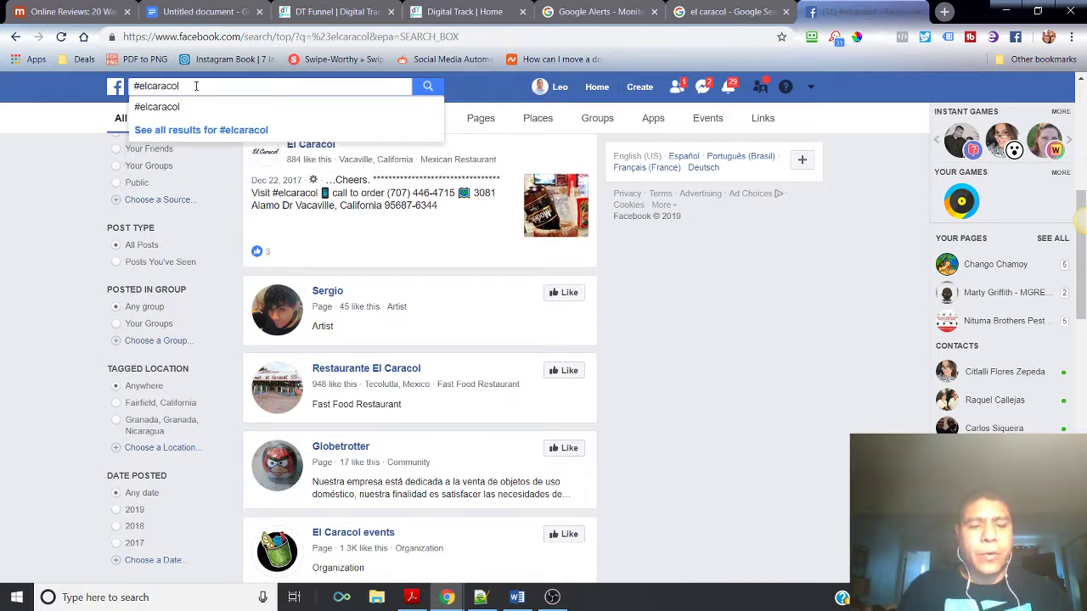
type("vacavill")
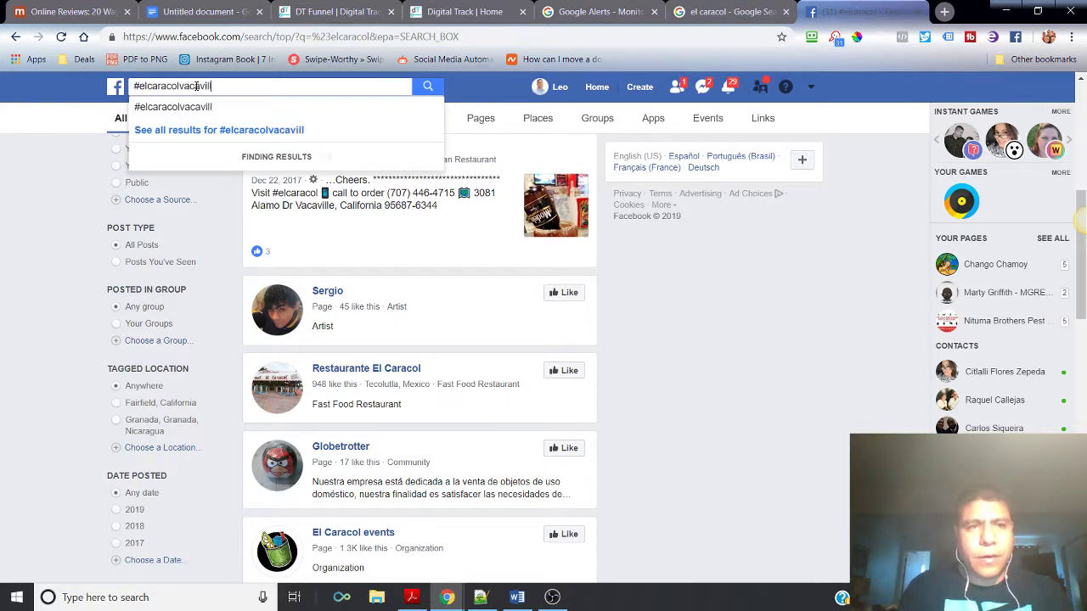
type("e")
key("Return")
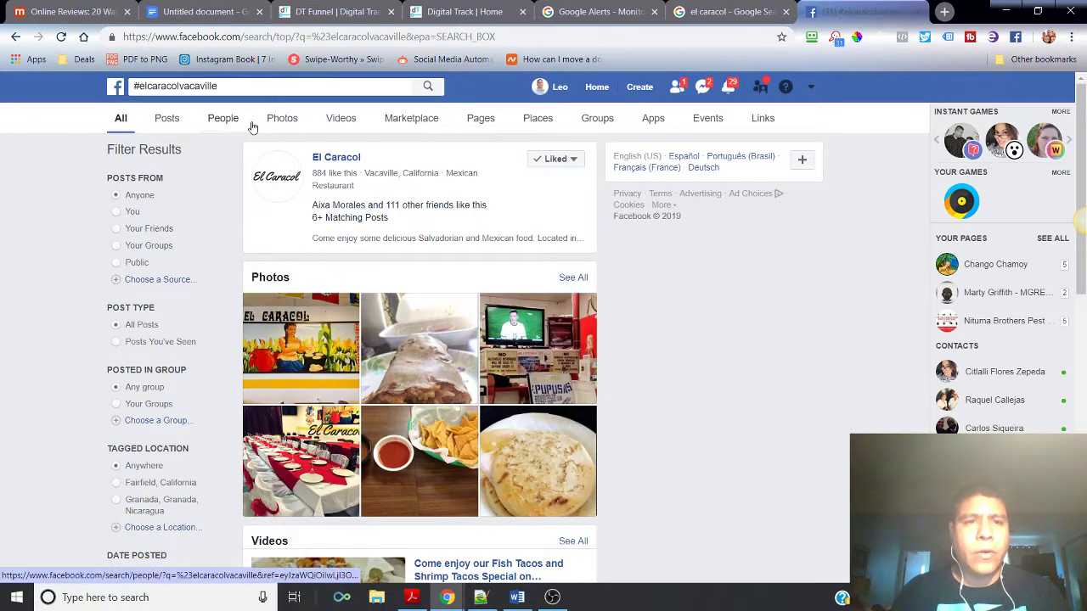
- Browse the hashtag's Photos results, then switch to its Posts results
left_click(279, 119)
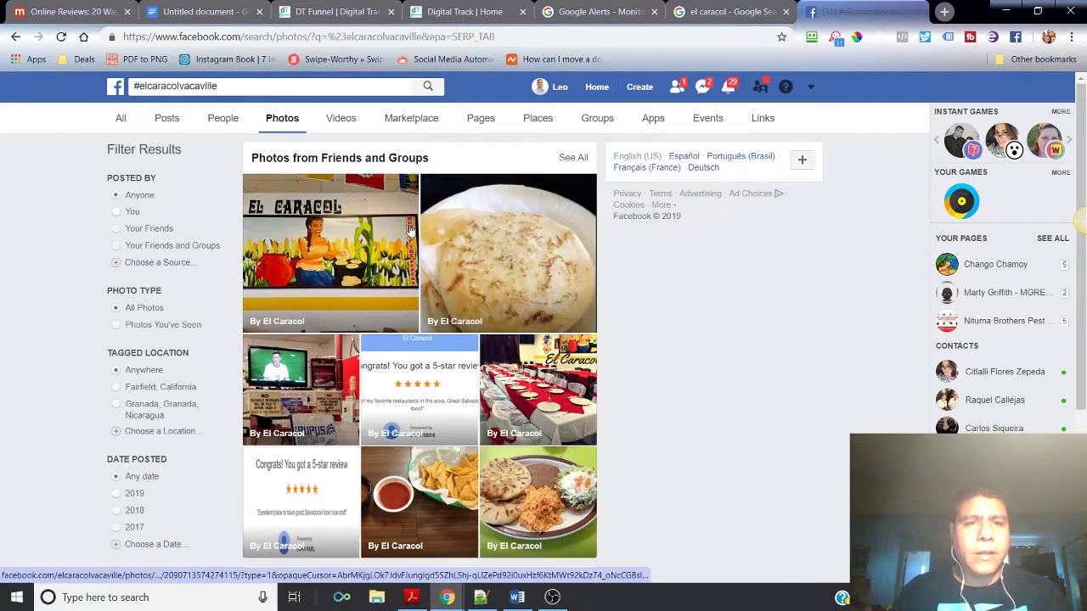
scroll(496, 339, "down", 3)
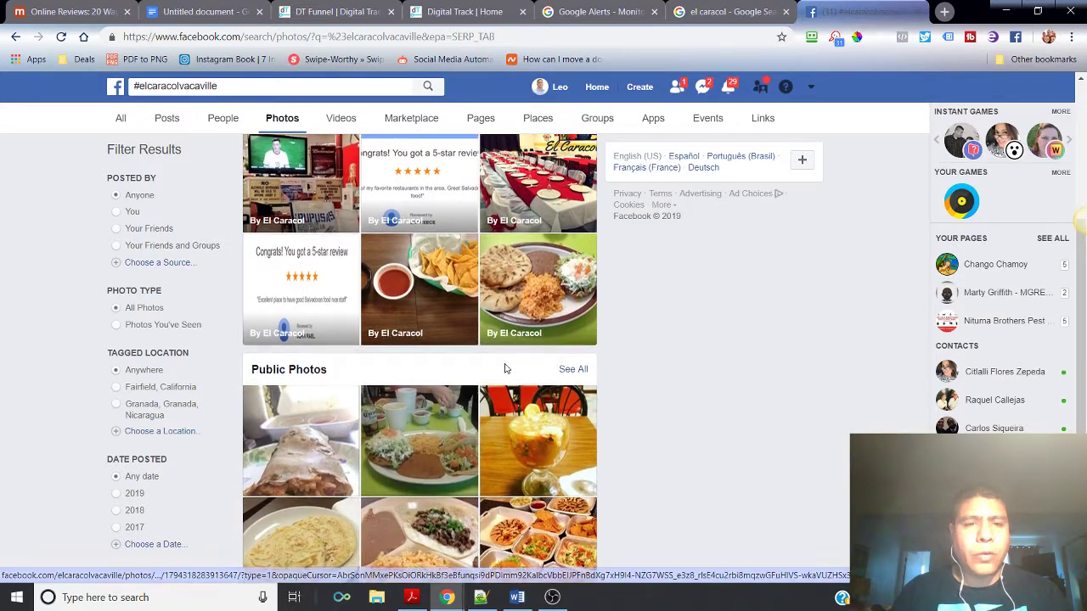
scroll(504, 369, "down", 1)
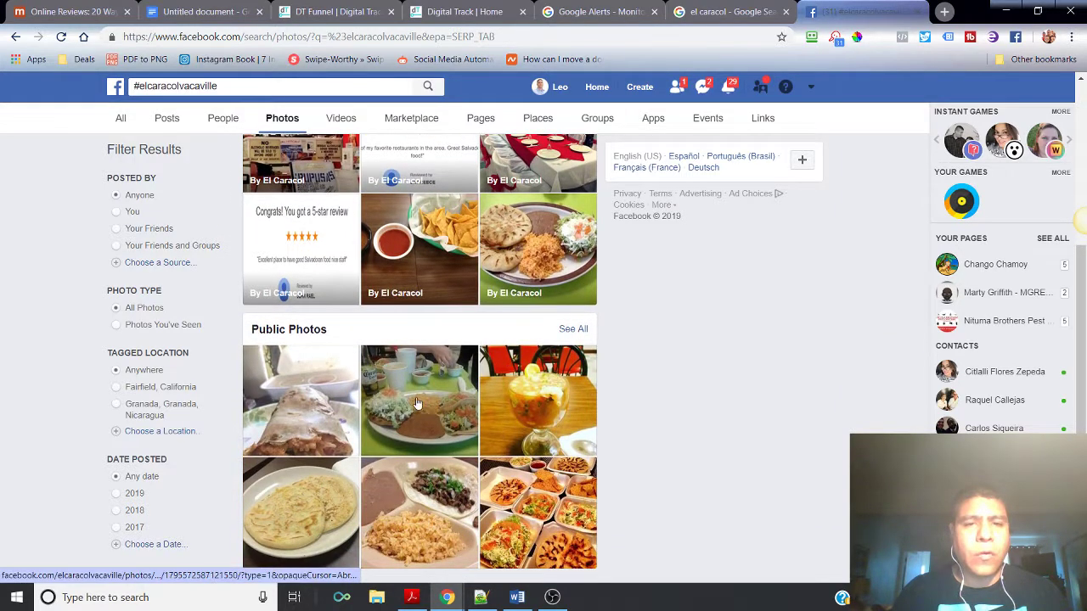
scroll(417, 403, "up", 4)
left_click(169, 118)
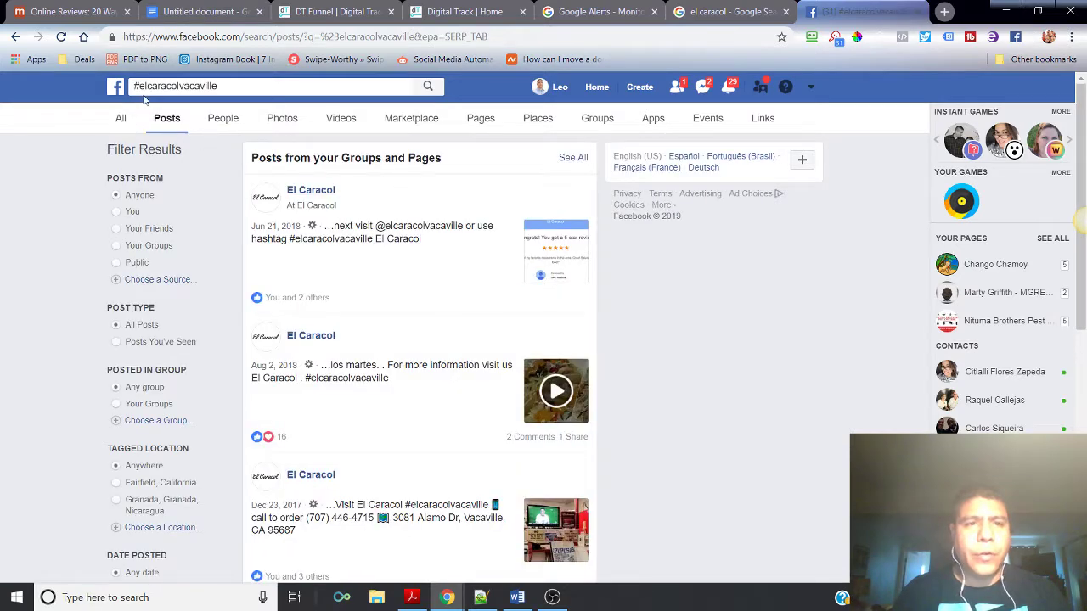
scroll(357, 306, "down", 4)
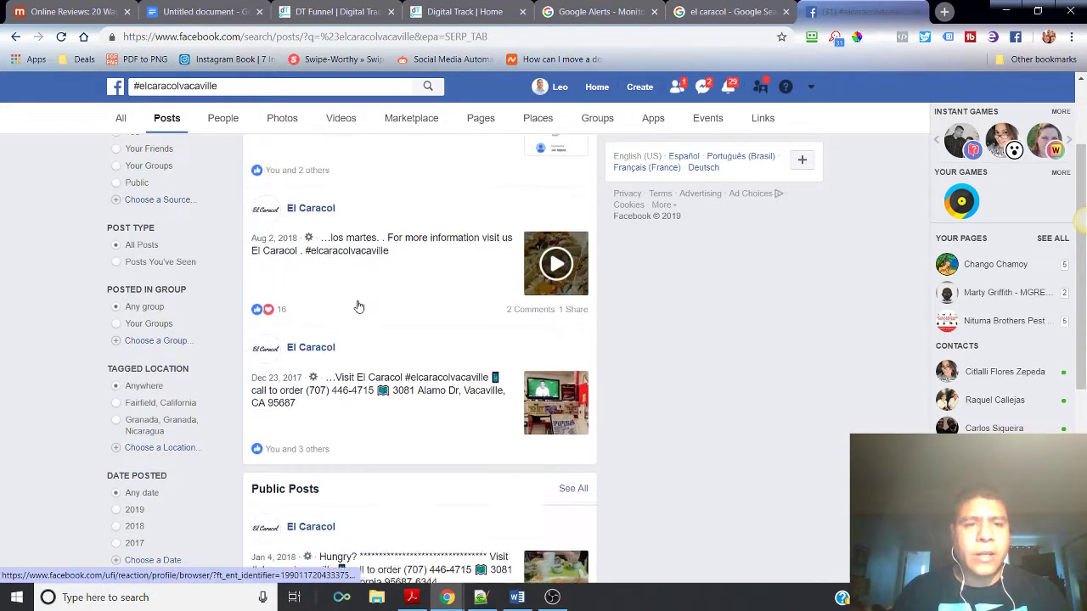
- Open Instagram in a new tab and browse the #elcaracolvacaville page's 80 posts
left_click(945, 12)
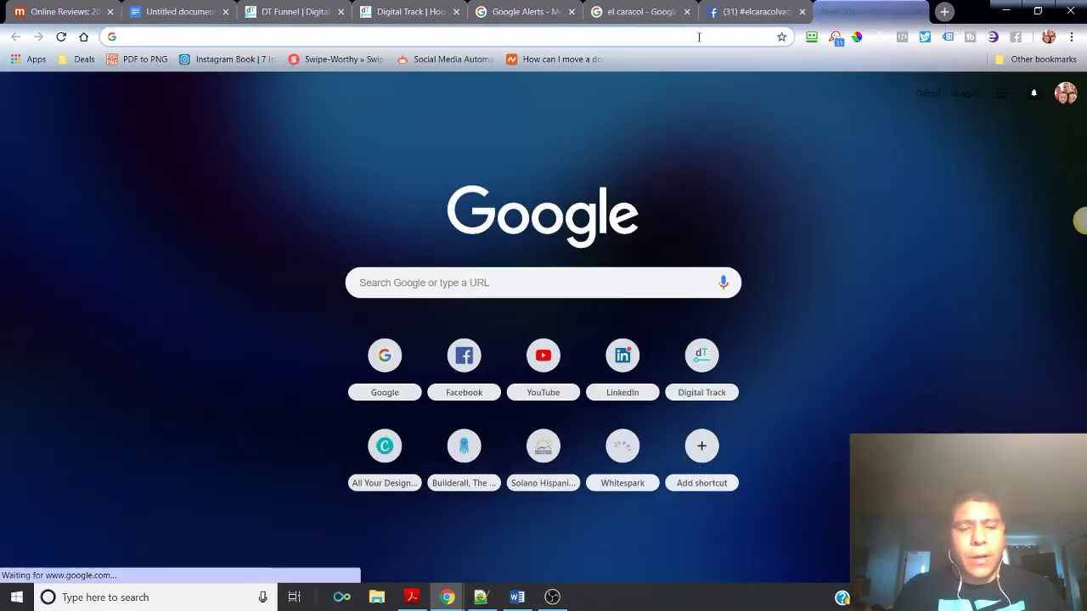
type("ins")
key("Return")
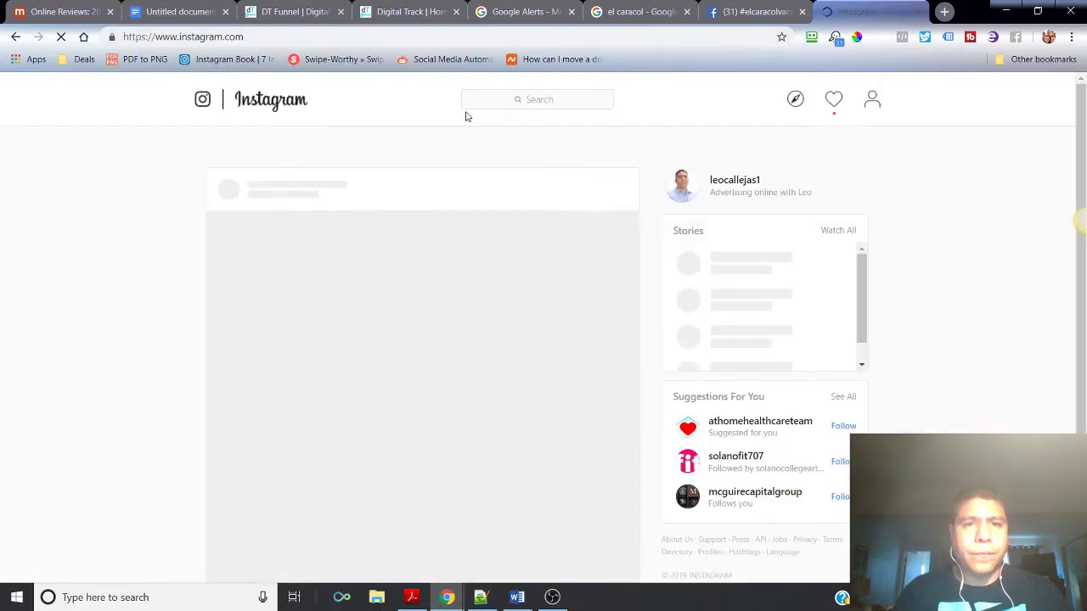
left_click(490, 100)
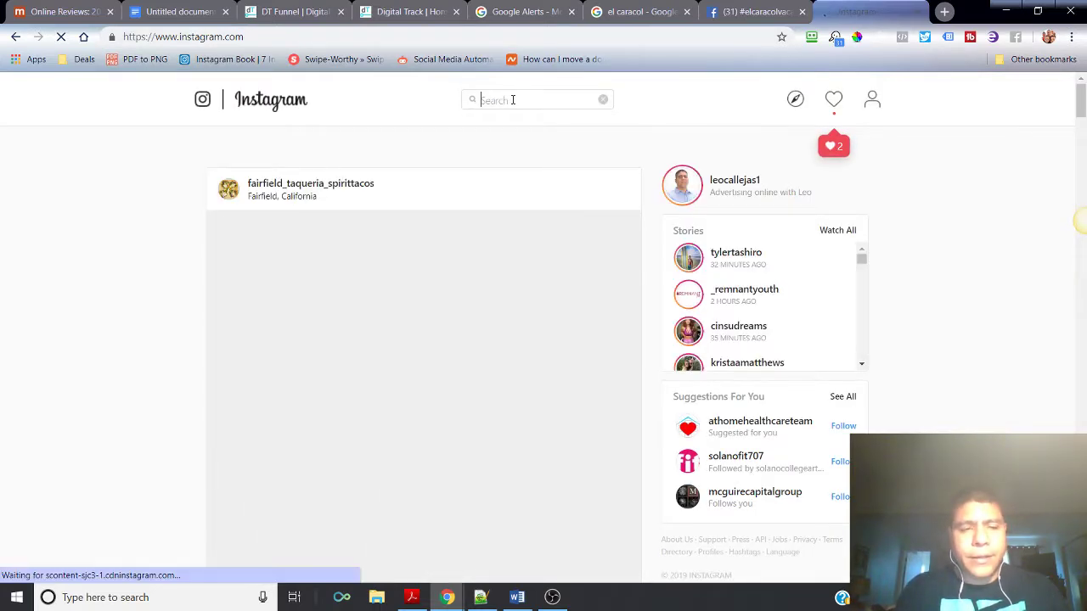
type("#el")
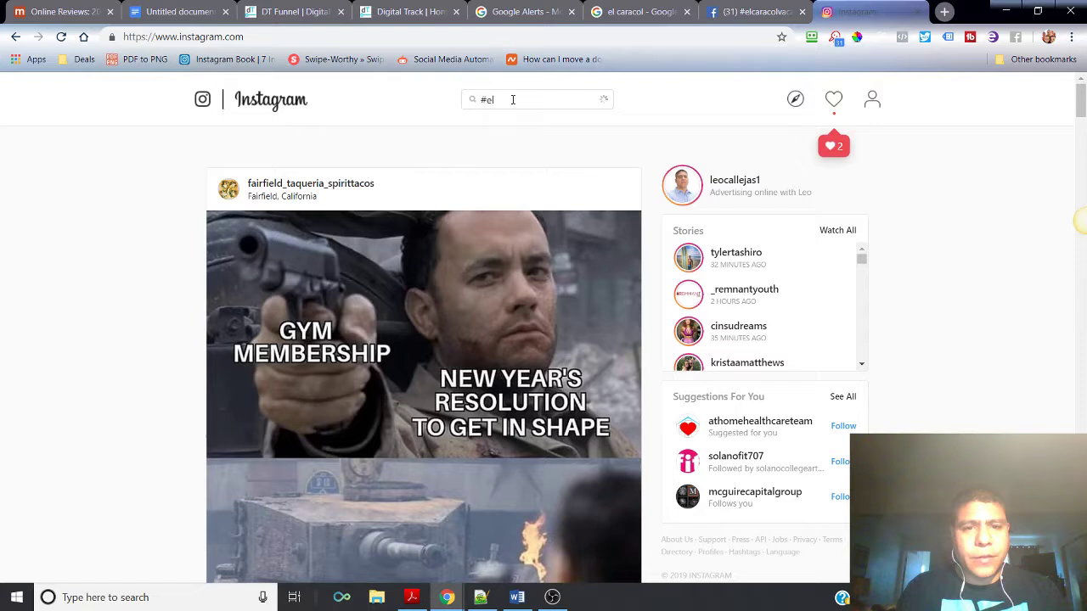
type("caracol")
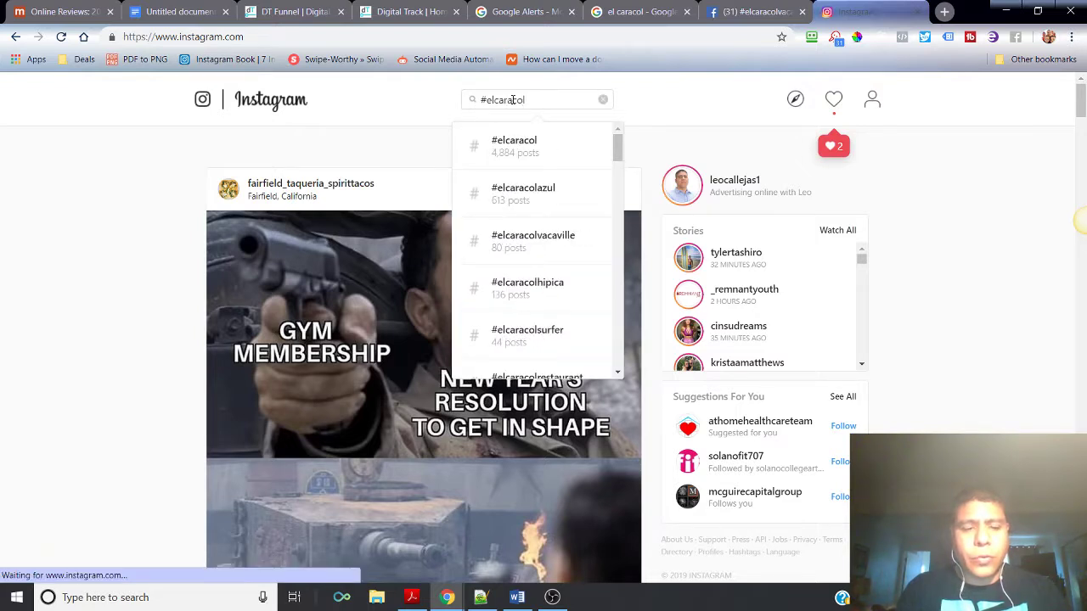
type("vacavil")
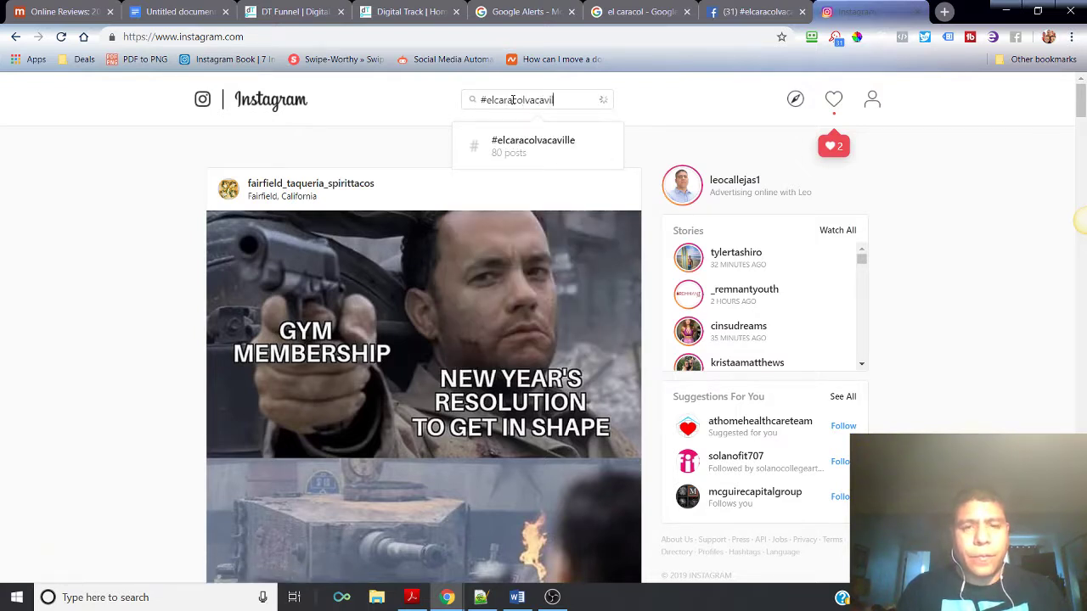
type("le")
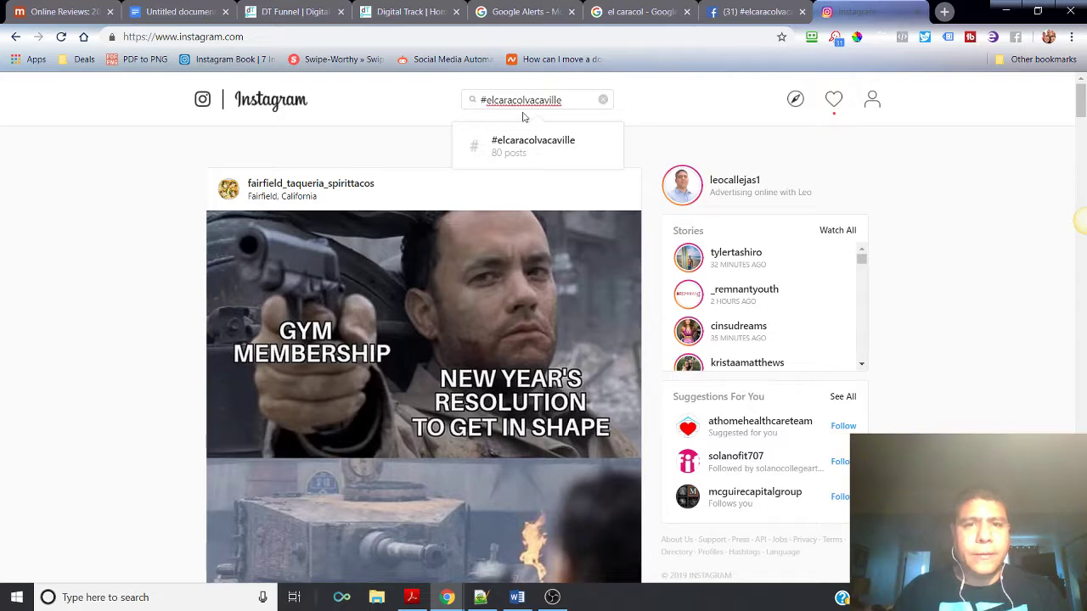
left_click(535, 145)
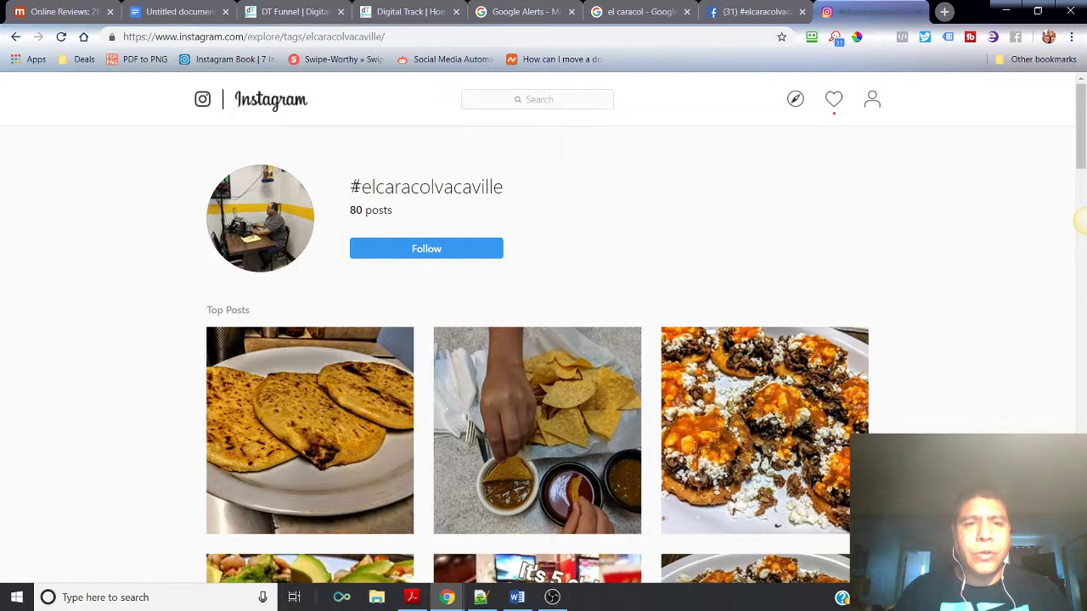
scroll(497, 213, "down", 1)
scroll(393, 145, "up", 1)
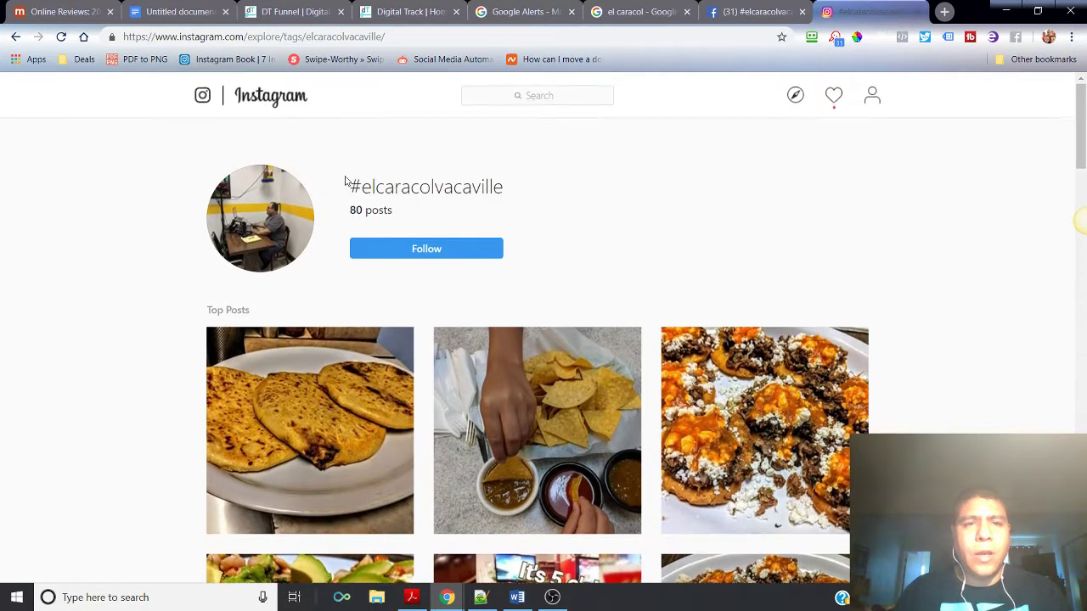
scroll(466, 231, "down", 7)
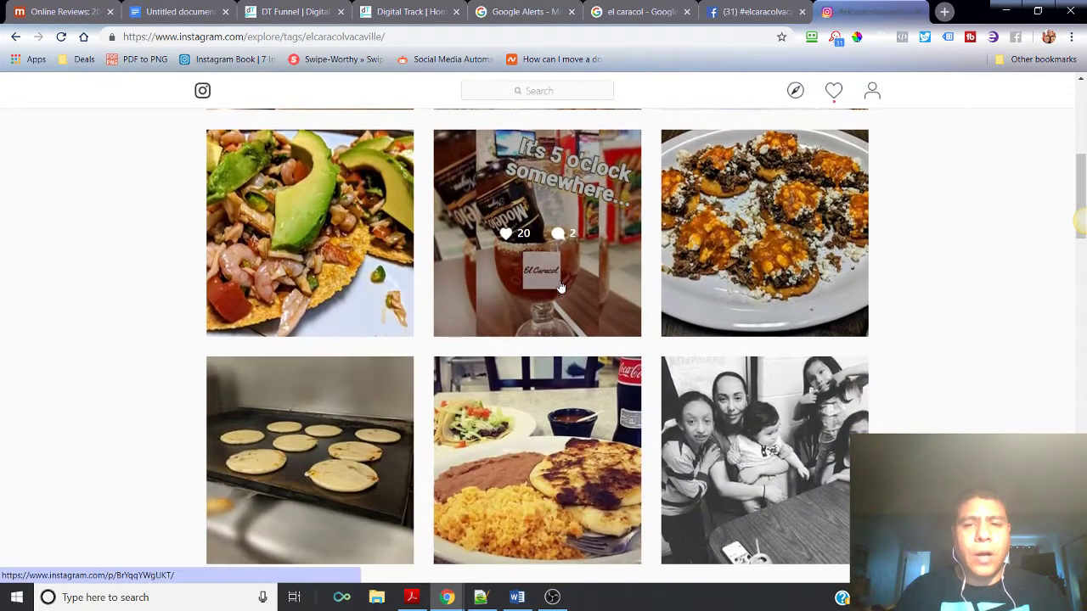
scroll(558, 287, "down", 7)
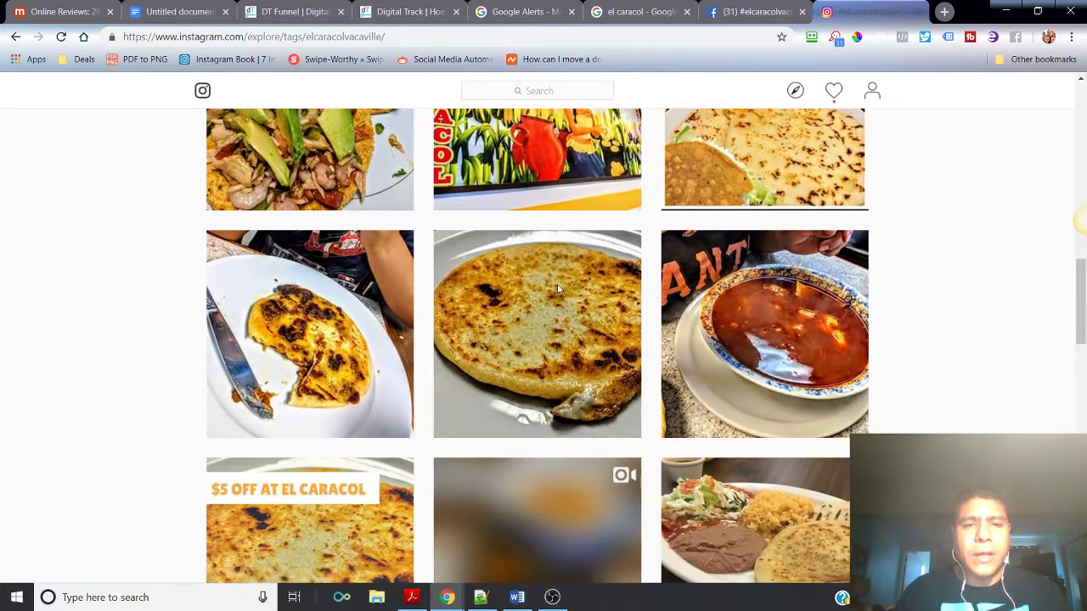
scroll(557, 291, "down", 3)
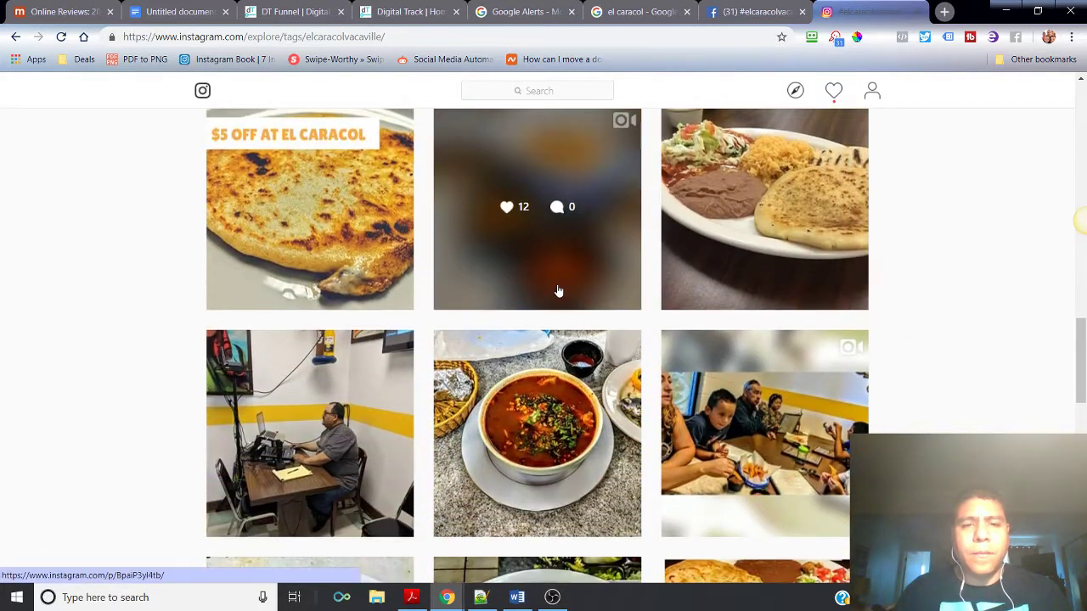
scroll(558, 291, "down", 3)
scroll(557, 292, "down", 3)
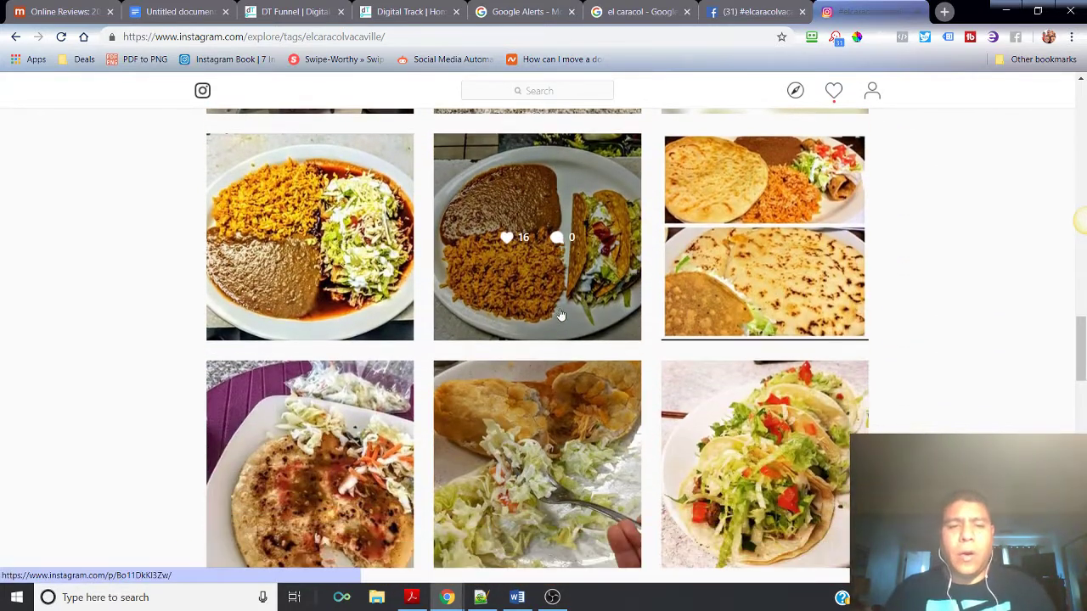
scroll(560, 321, "down", 4)
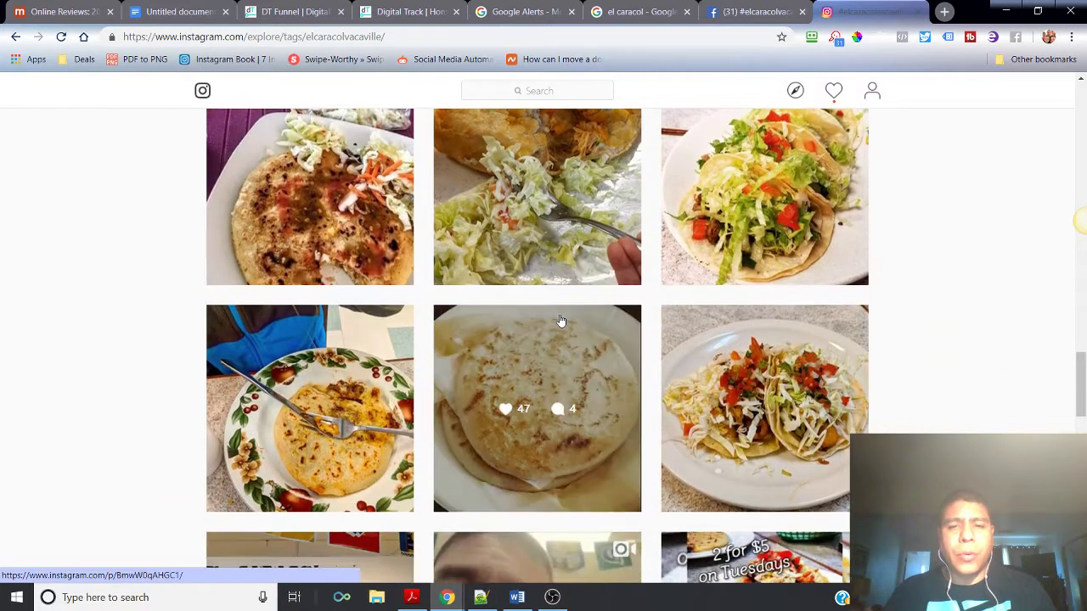
scroll(560, 321, "down", 3)
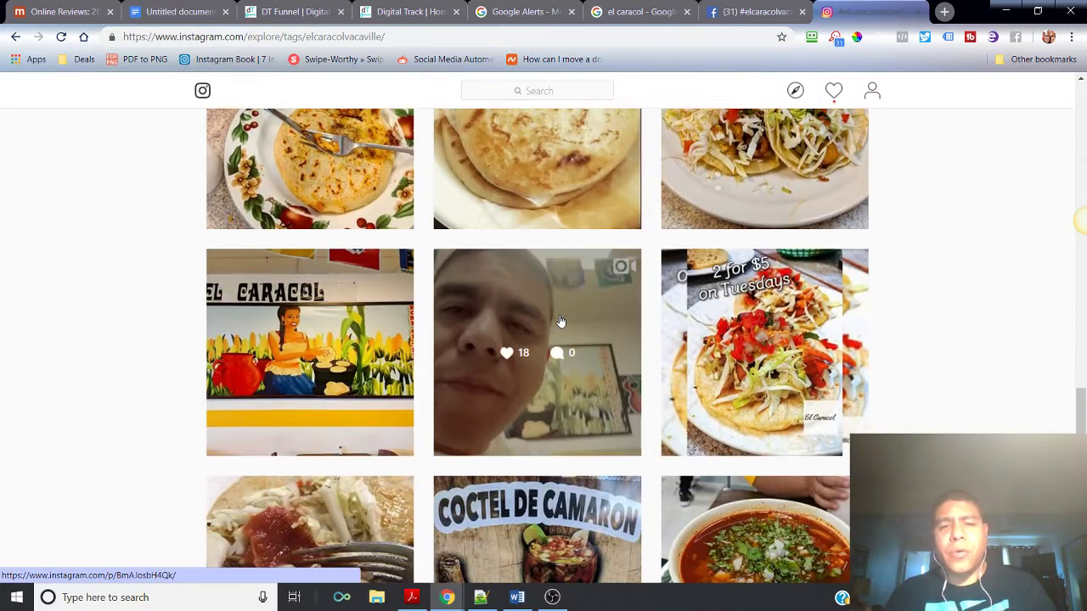
scroll(561, 321, "down", 4)
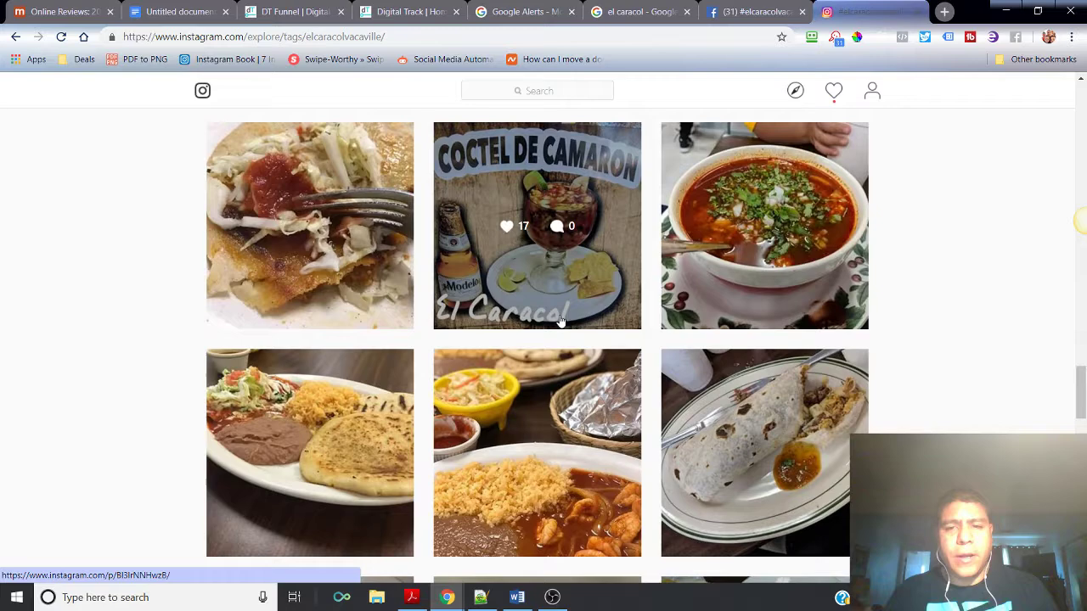
scroll(560, 321, "down", 3)
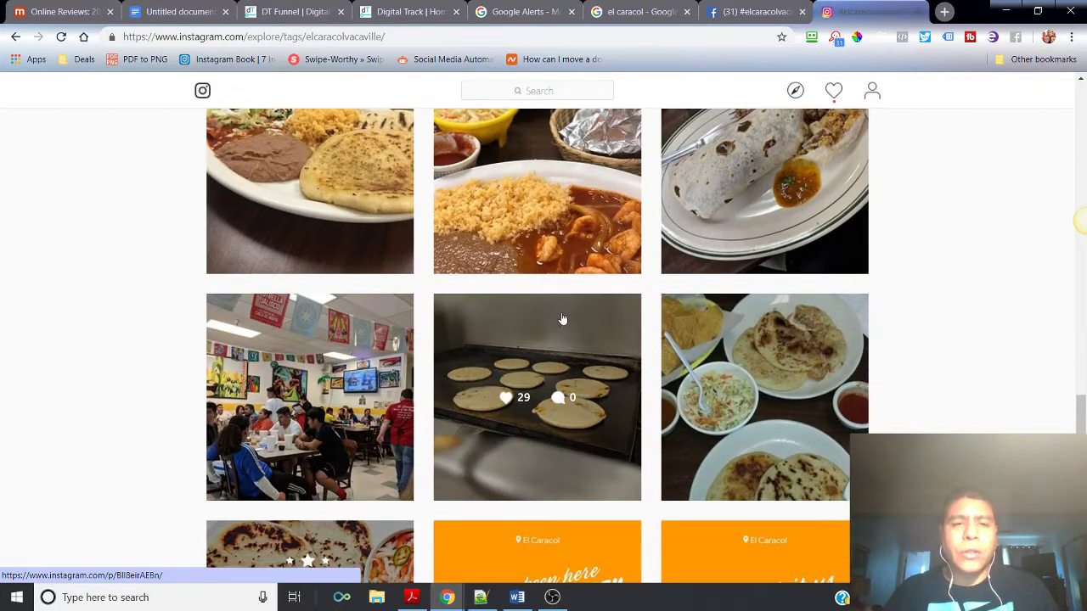
scroll(562, 319, "down", 10)
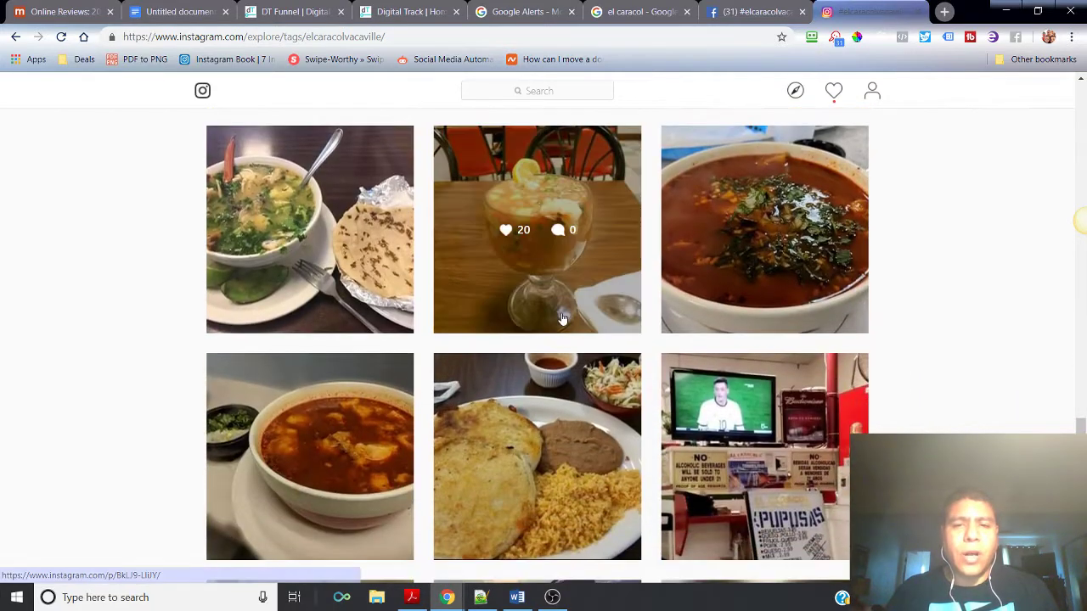
scroll(561, 319, "down", 4)
scroll(561, 319, "down", 3)
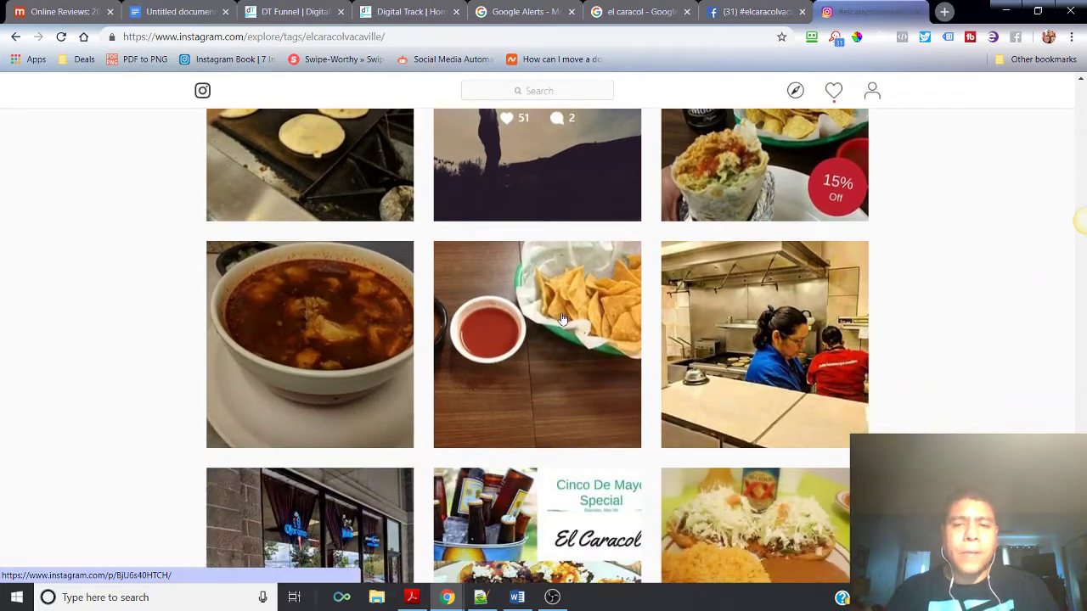
scroll(561, 319, "down", 4)
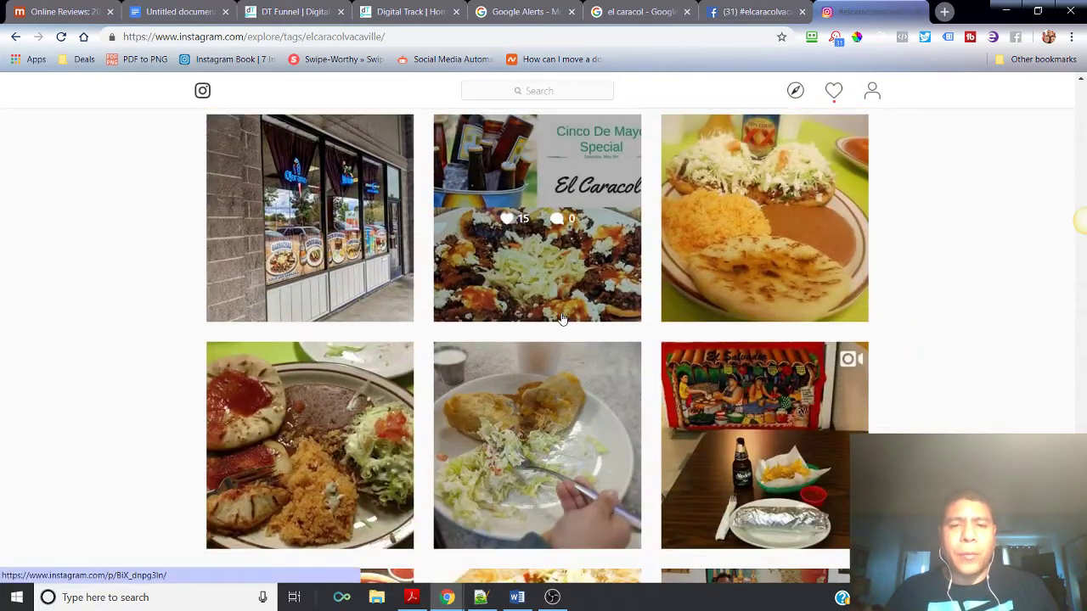
scroll(561, 319, "up", 15)
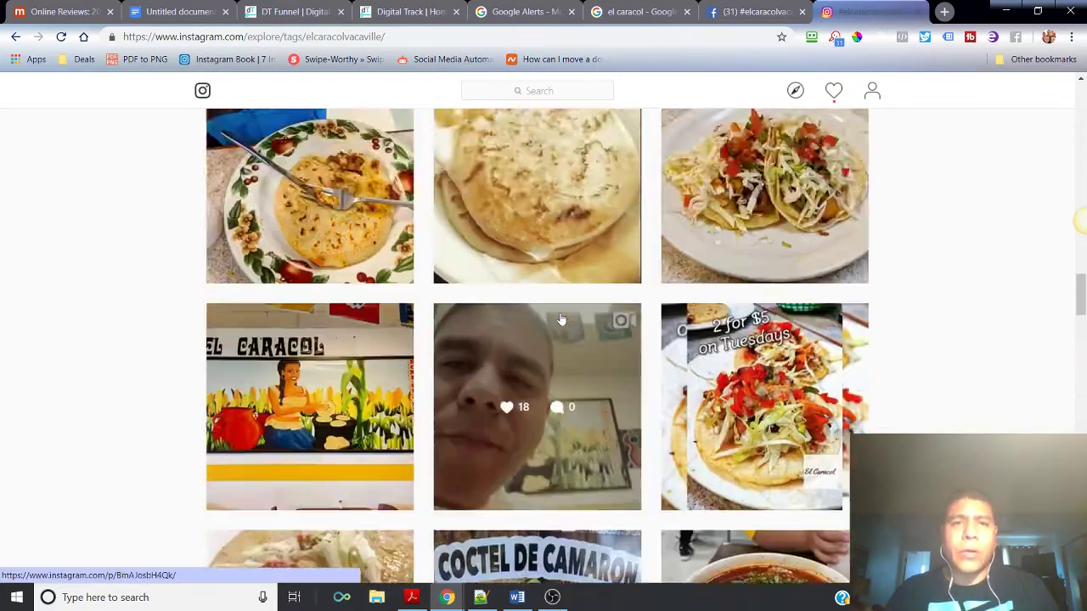
scroll(561, 319, "up", 10)
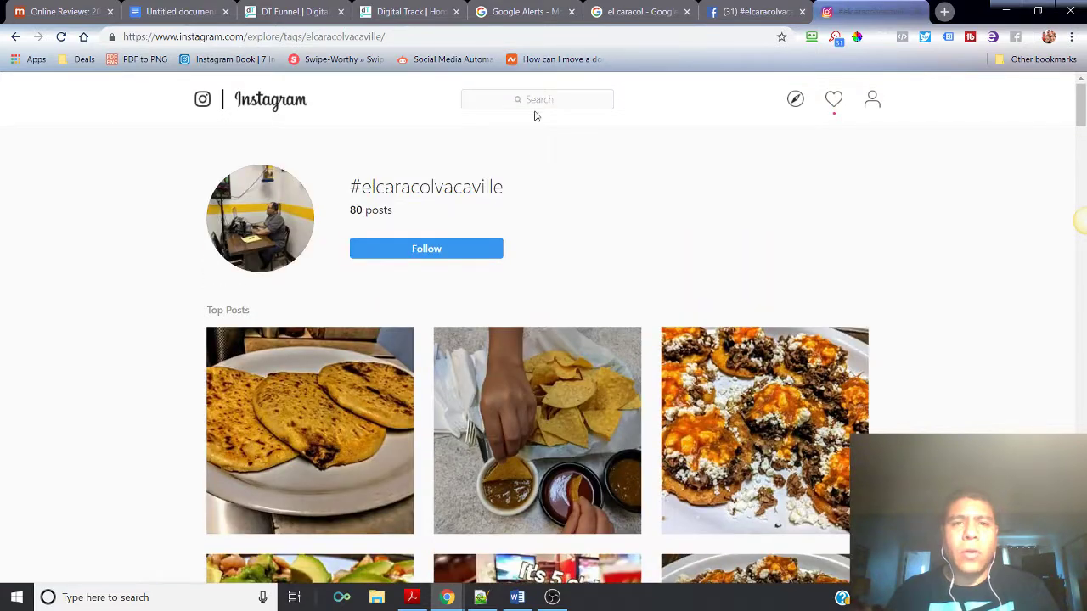
- Search Instagram for #elcaracol and open the #elcaracol hashtag page
left_click(531, 101)
type("#")
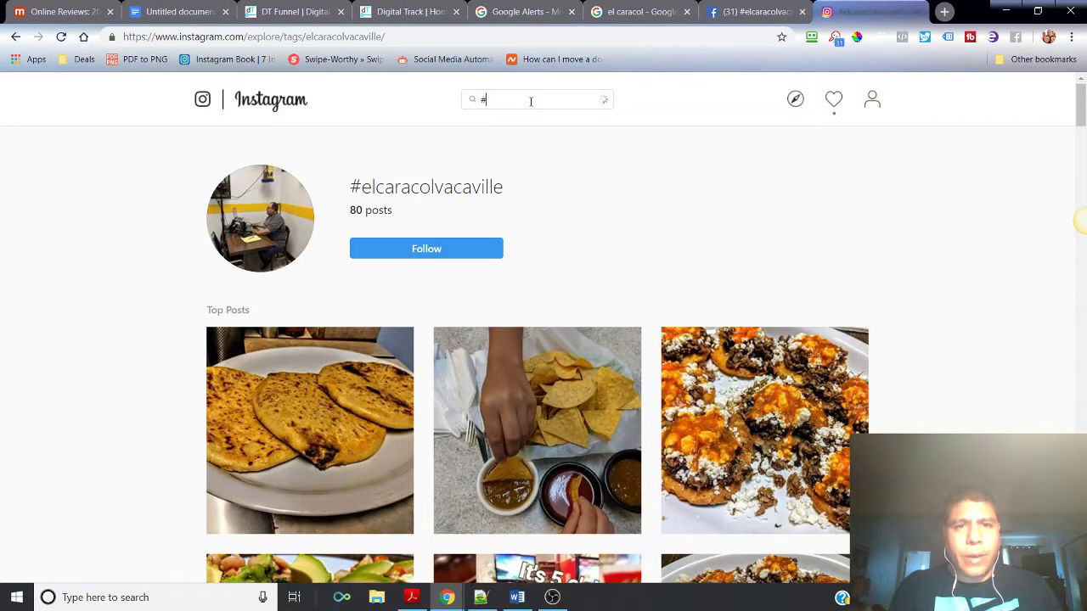
type("elcararco")
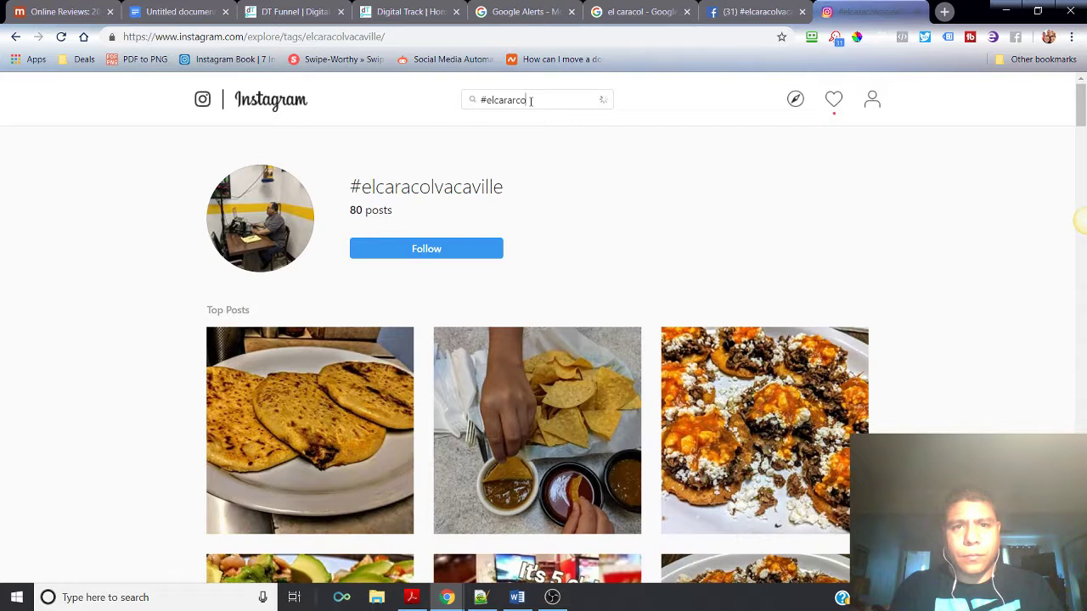
type("l")
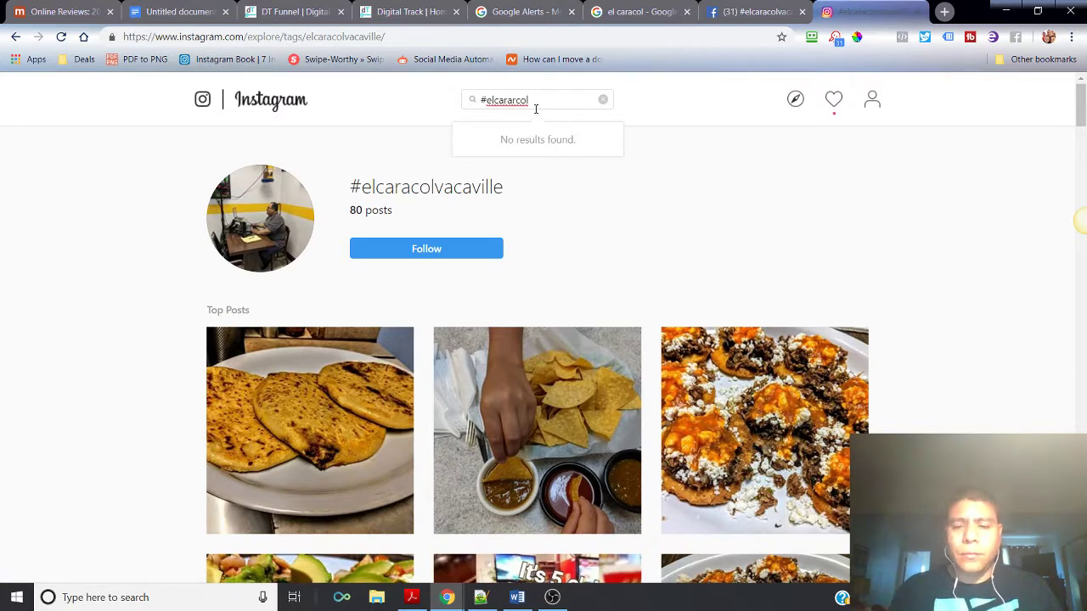
key("BackSpace")
key("BackSpace")
key("BackSpace")
key("BackSpace")
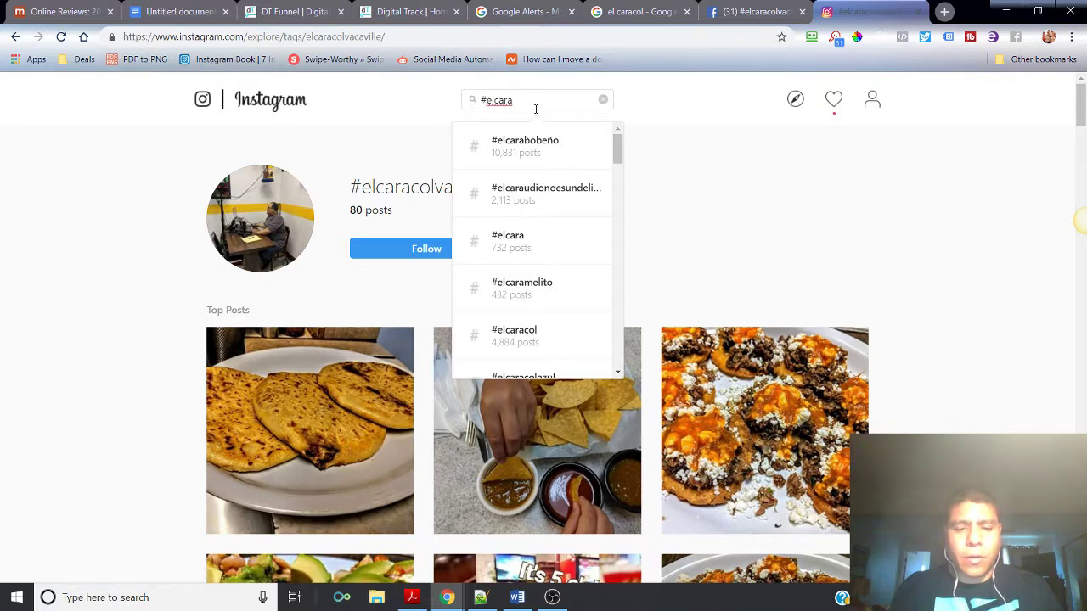
type("col")
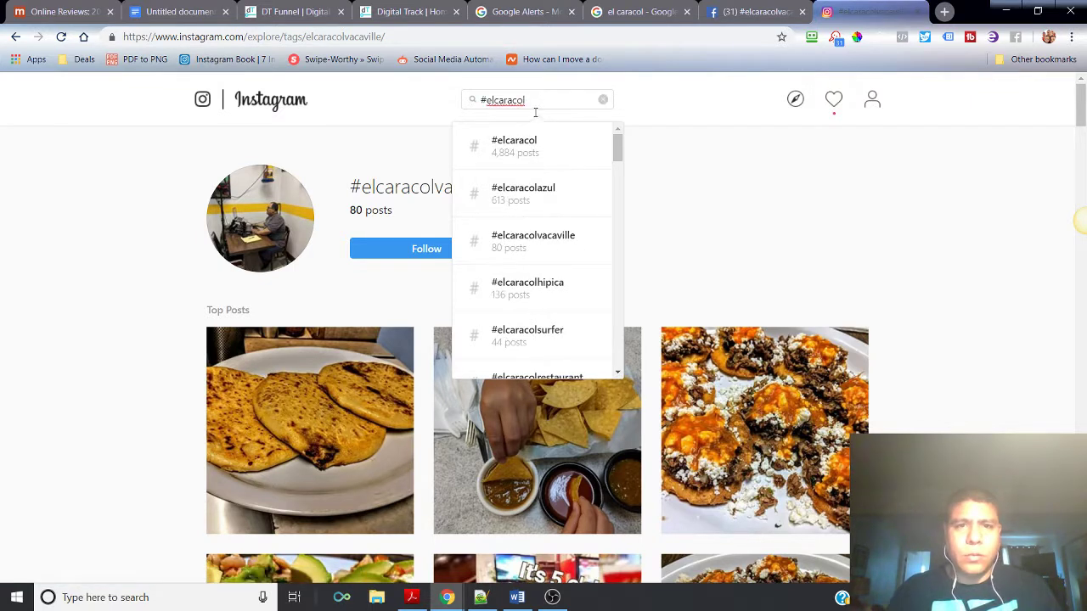
left_click(527, 143)
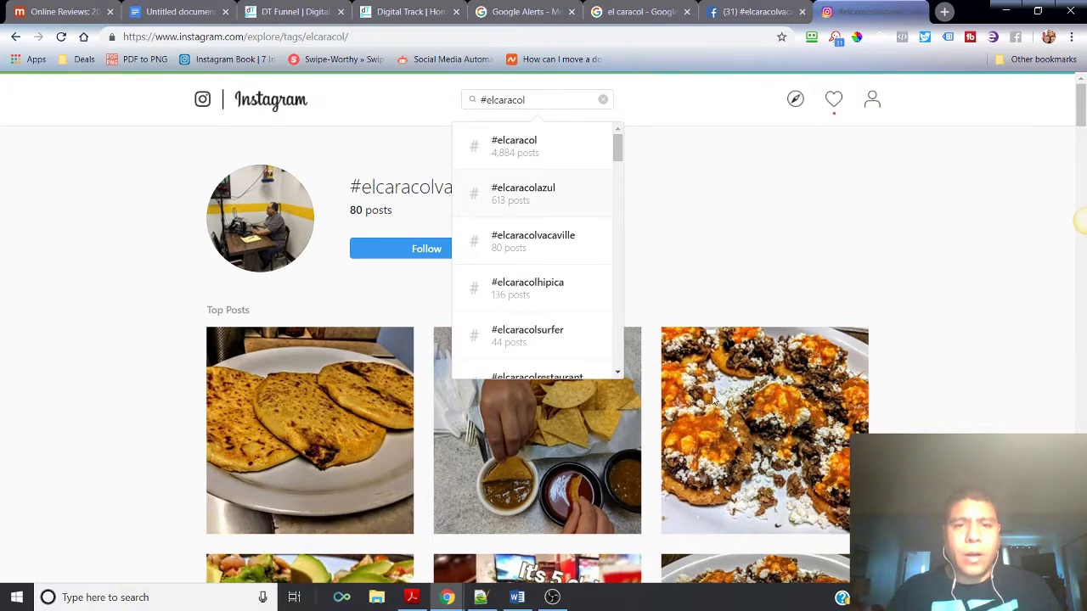
- Scroll down through the #elcaracol posts and back up to the top posts
scroll(679, 365, "down", 8)
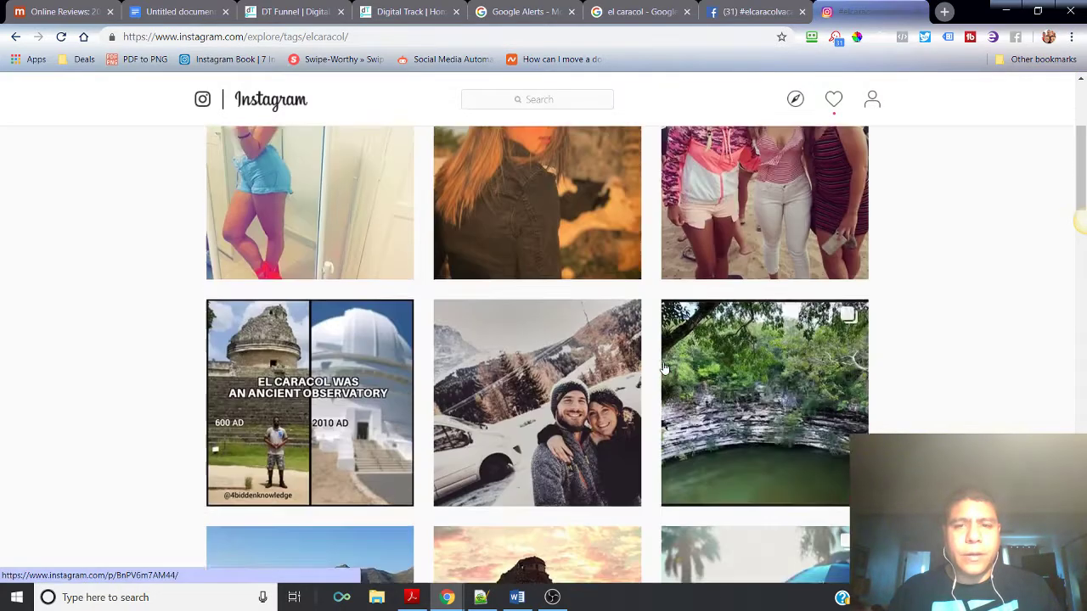
scroll(662, 364, "down", 6)
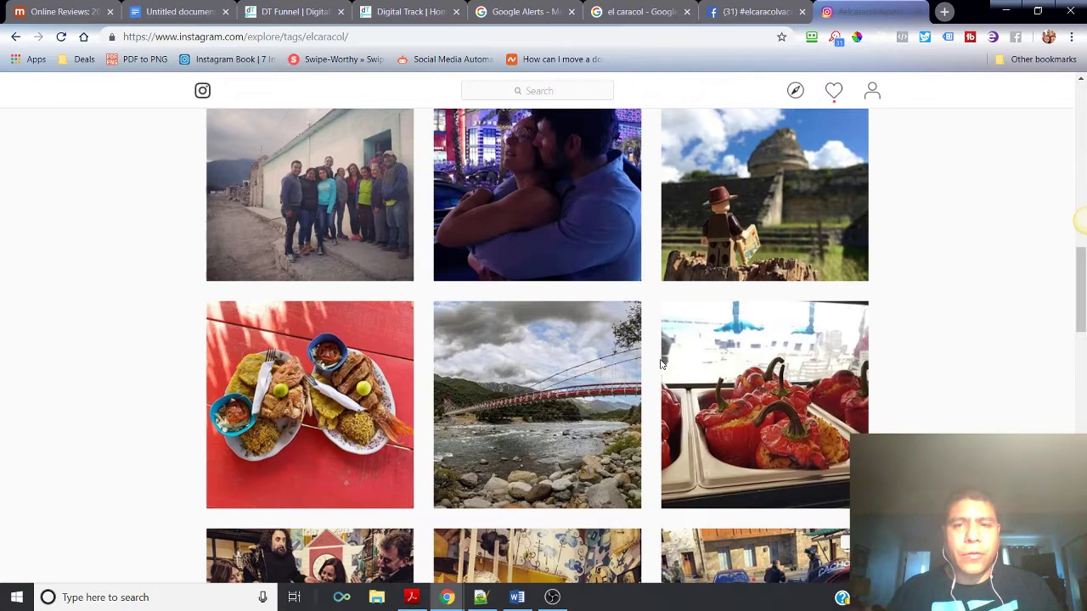
scroll(480, 352, "down", 5)
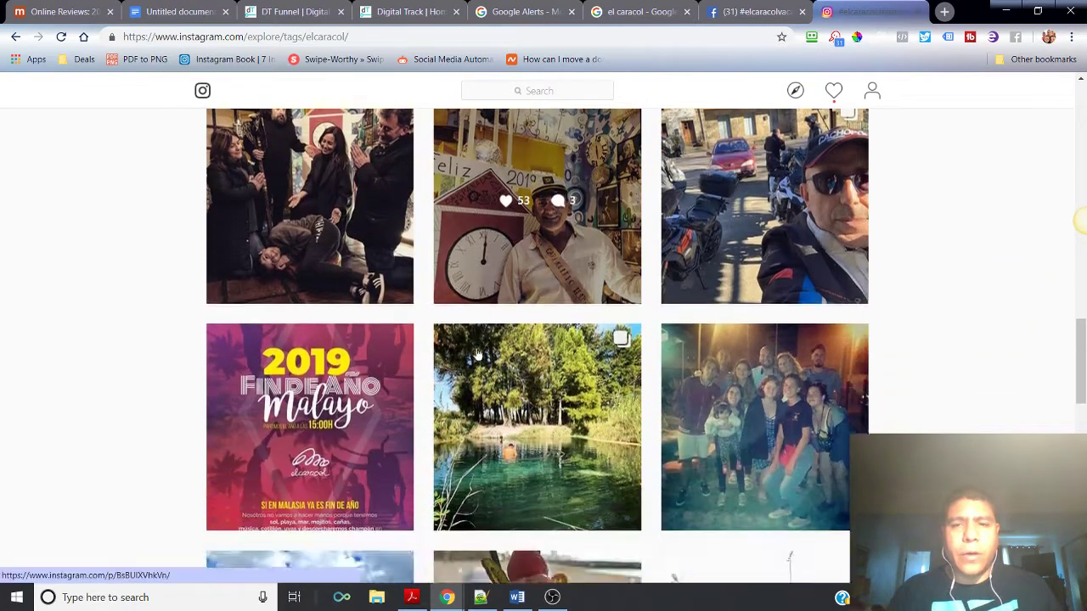
scroll(481, 351, "up", 8)
scroll(485, 339, "up", 5)
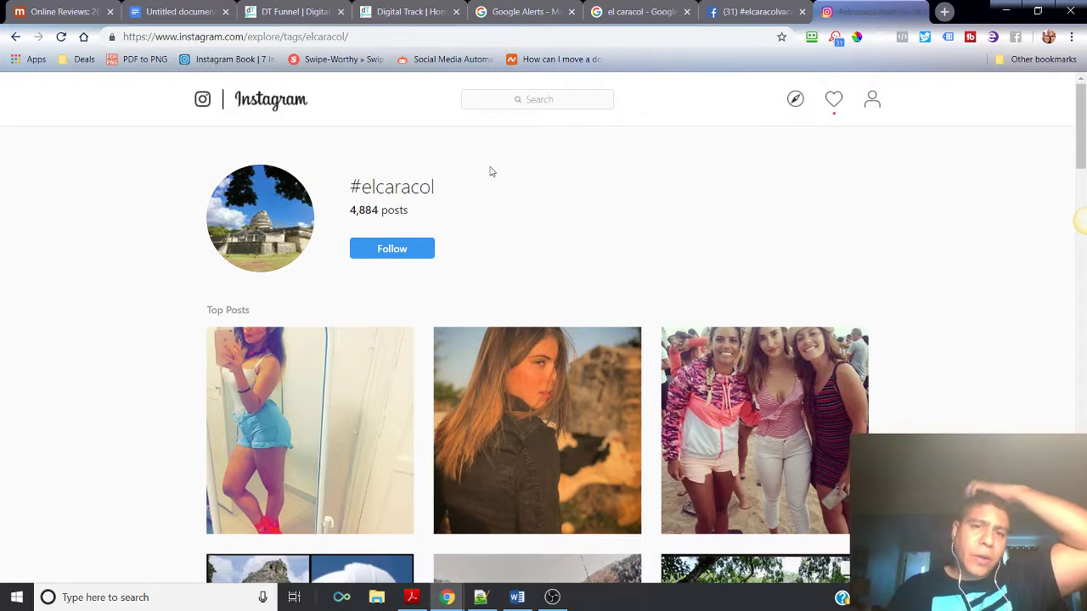
left_click(551, 101)
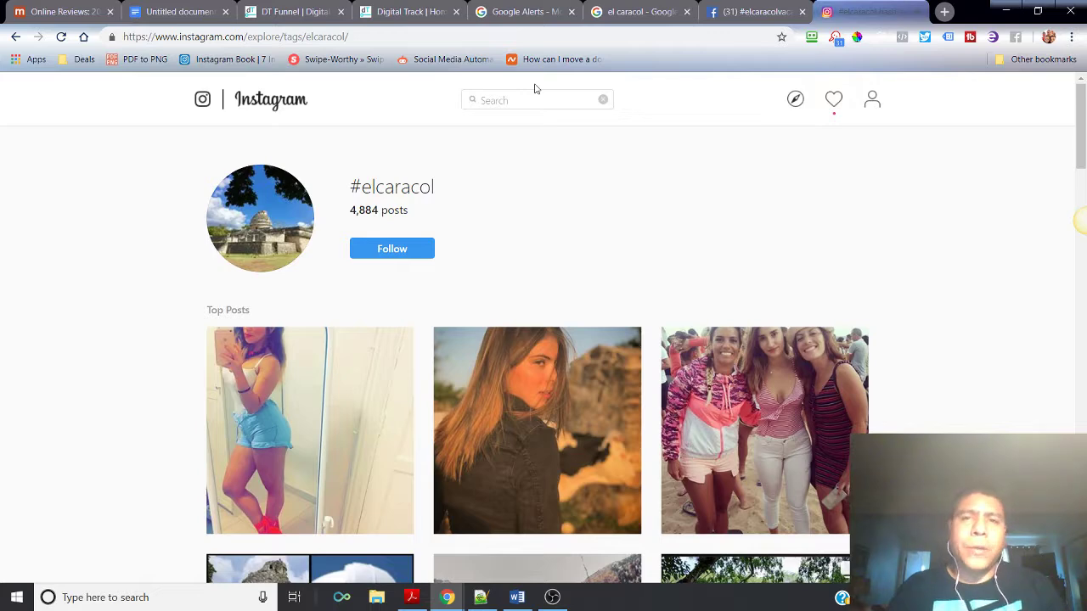
- Switch to the Untitled review-tracking document, then open a new blank tab
left_click(214, 11)
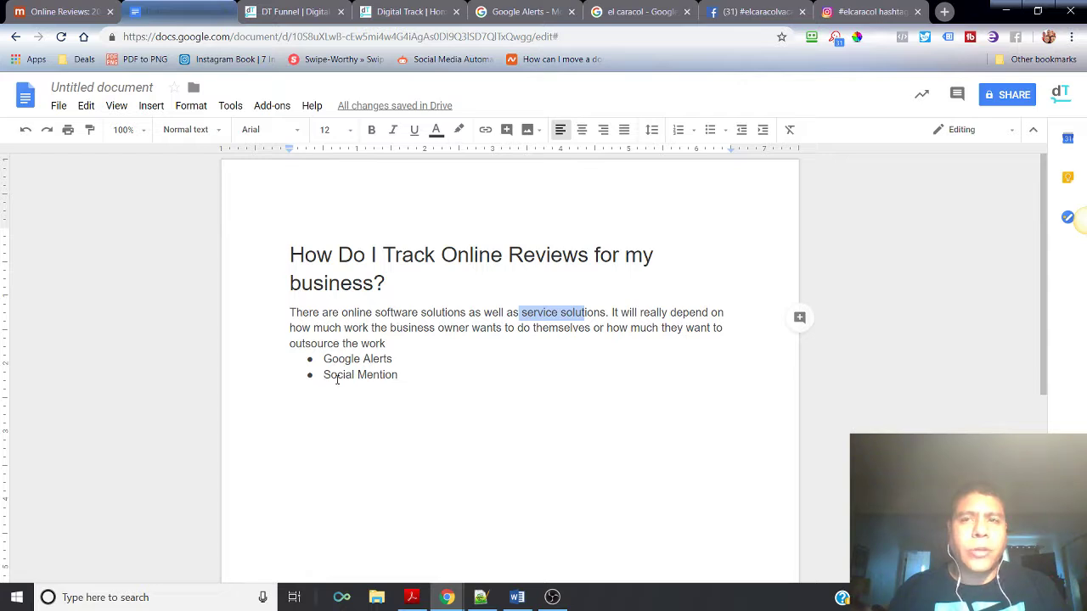
left_click(947, 12)
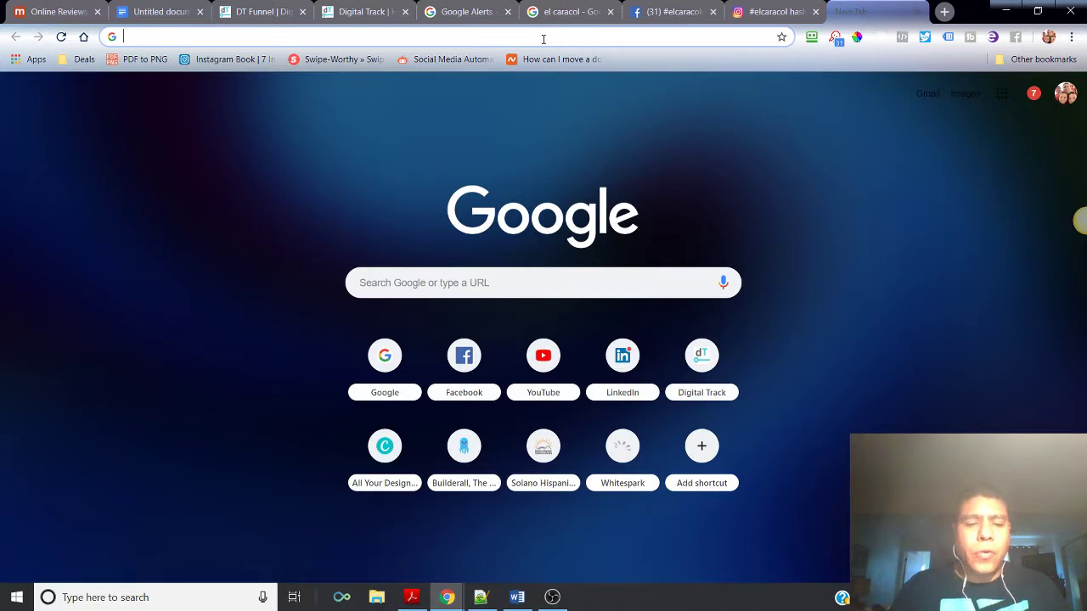
- Search Google for 'google my business' and open the top Google My Business result
type("google ")
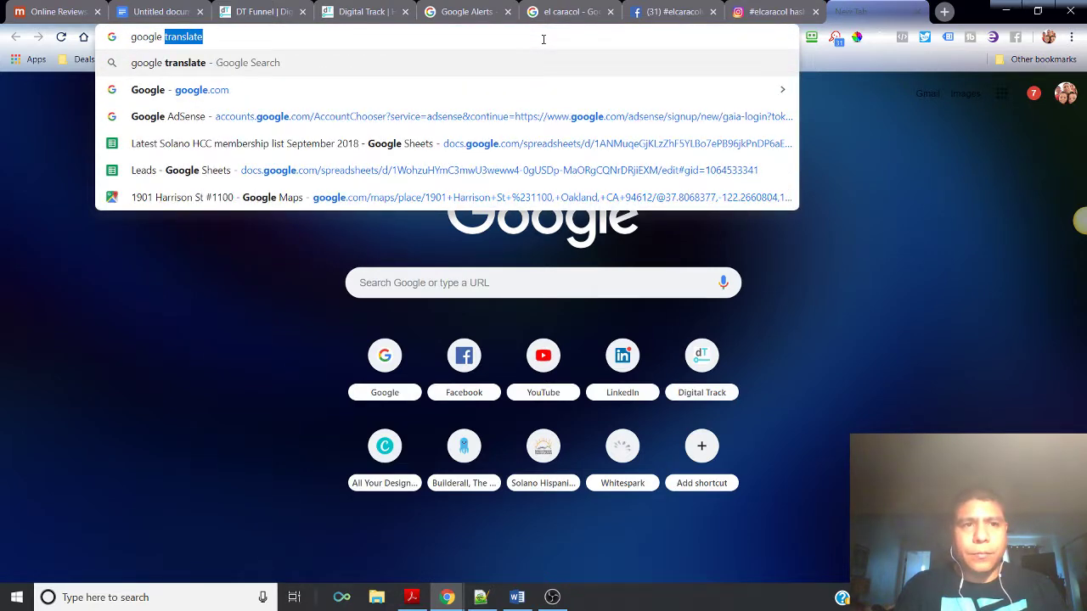
type("my")
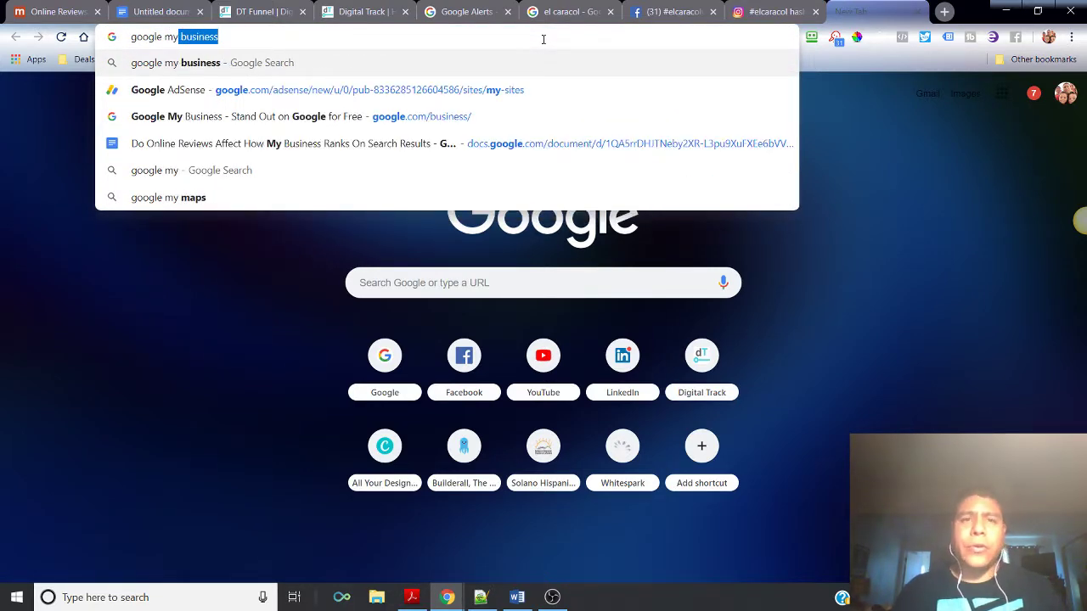
key("Return")
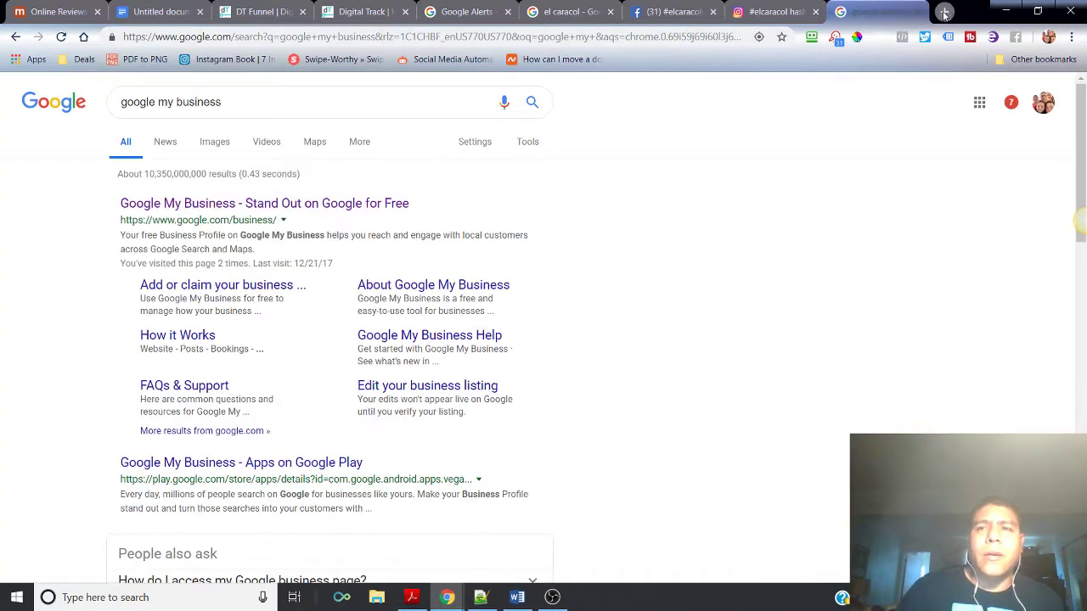
left_click(227, 211)
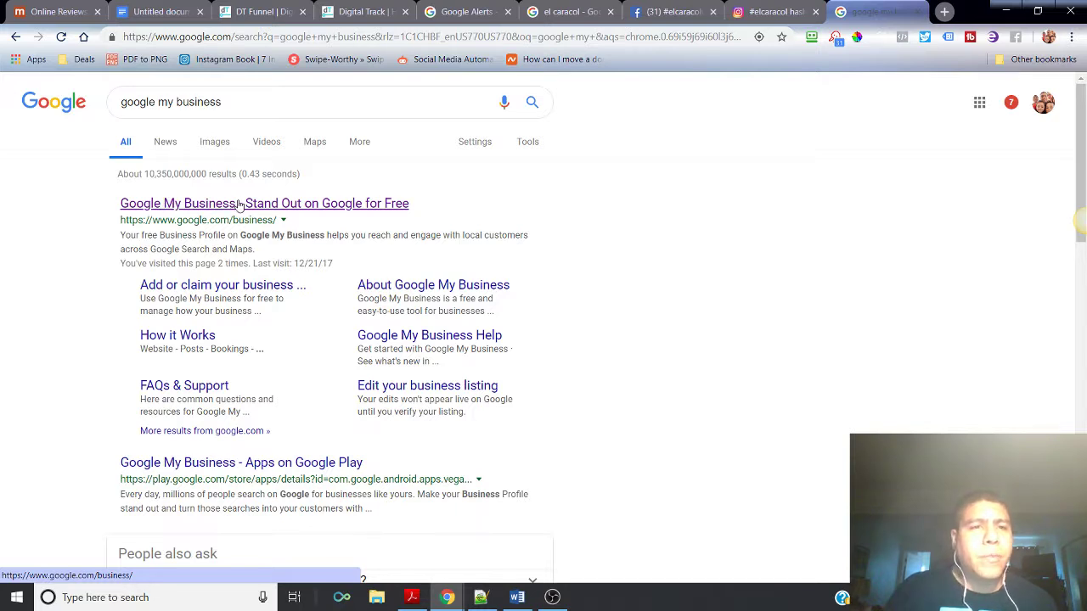
- In a new tab, search for 'el caracol' and open its map listing from the result panel
left_click(945, 11)
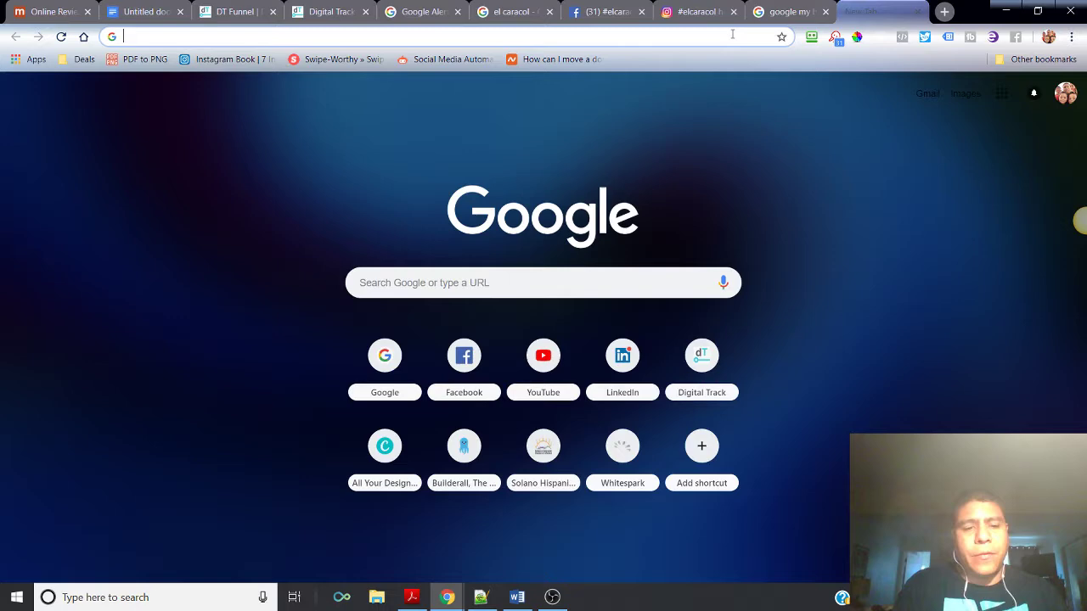
type("el carcol")
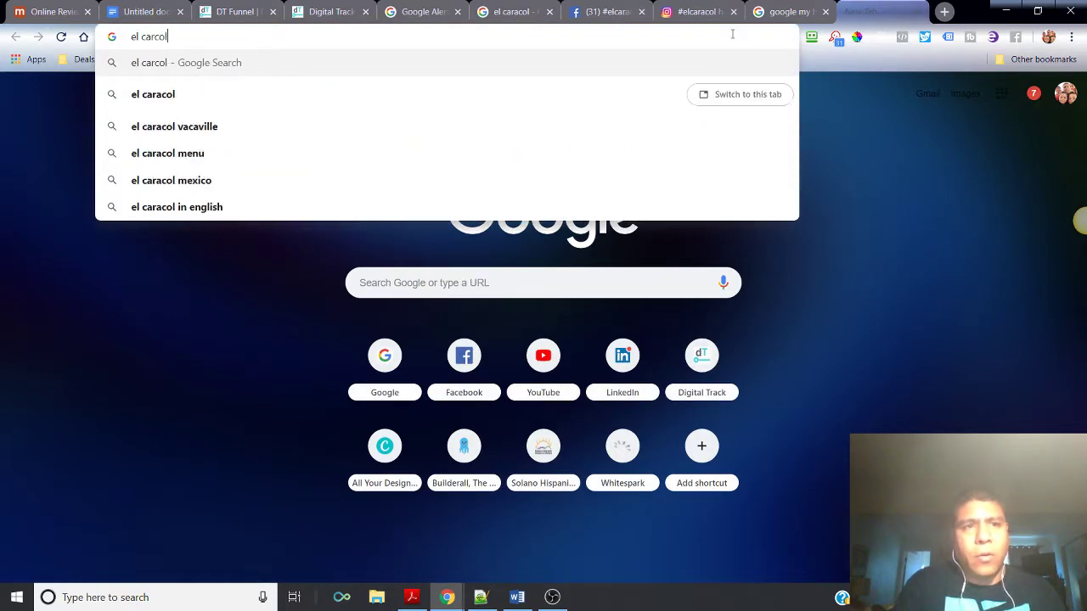
key("BackSpace")
key("BackSpace")
key("BackSpace")
type("acol")
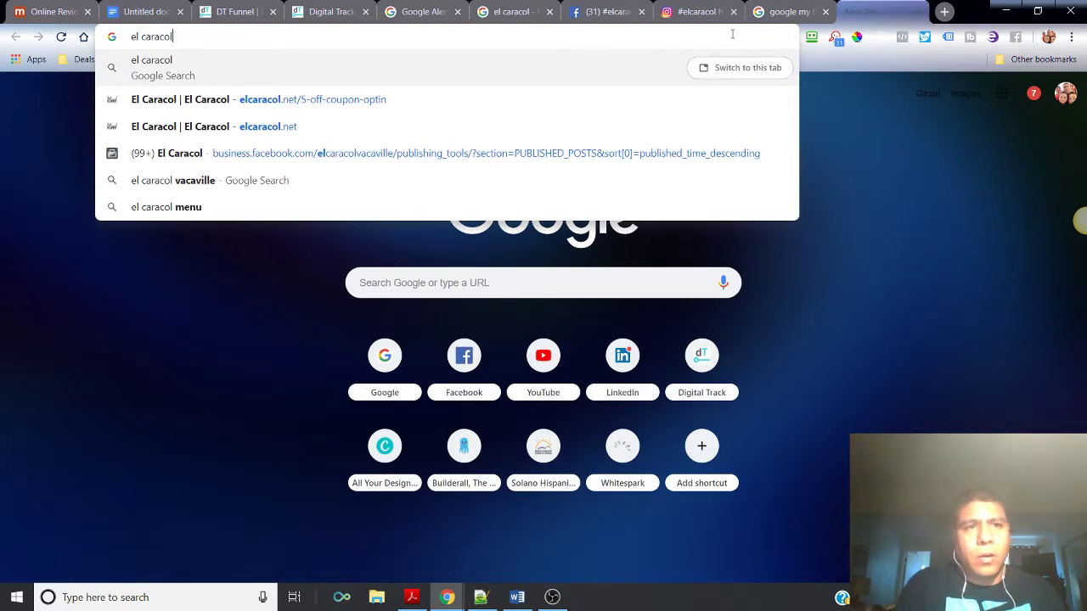
key("Return")
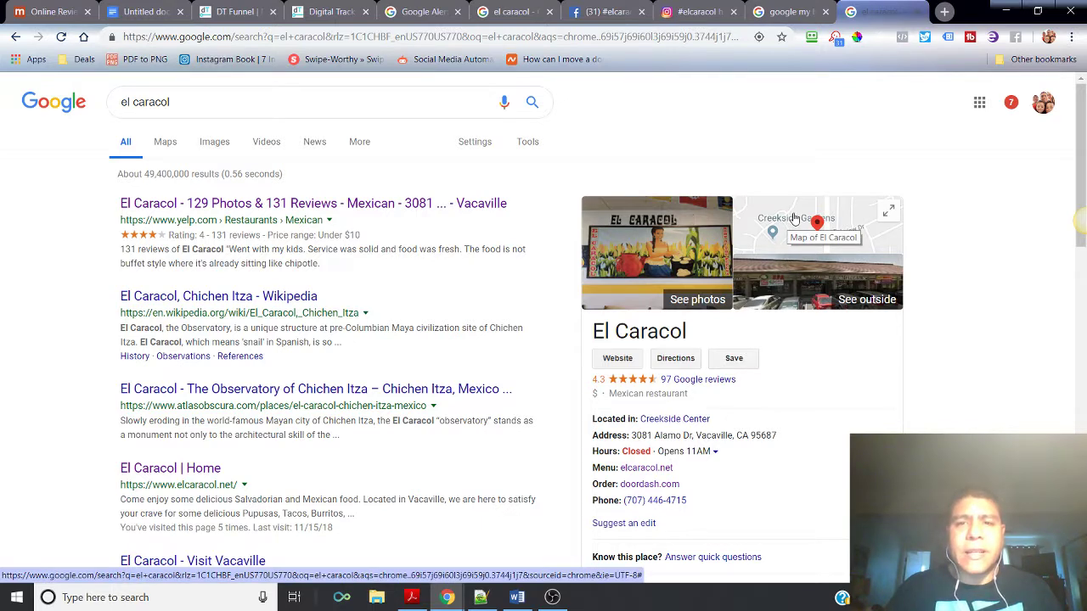
left_click(793, 218)
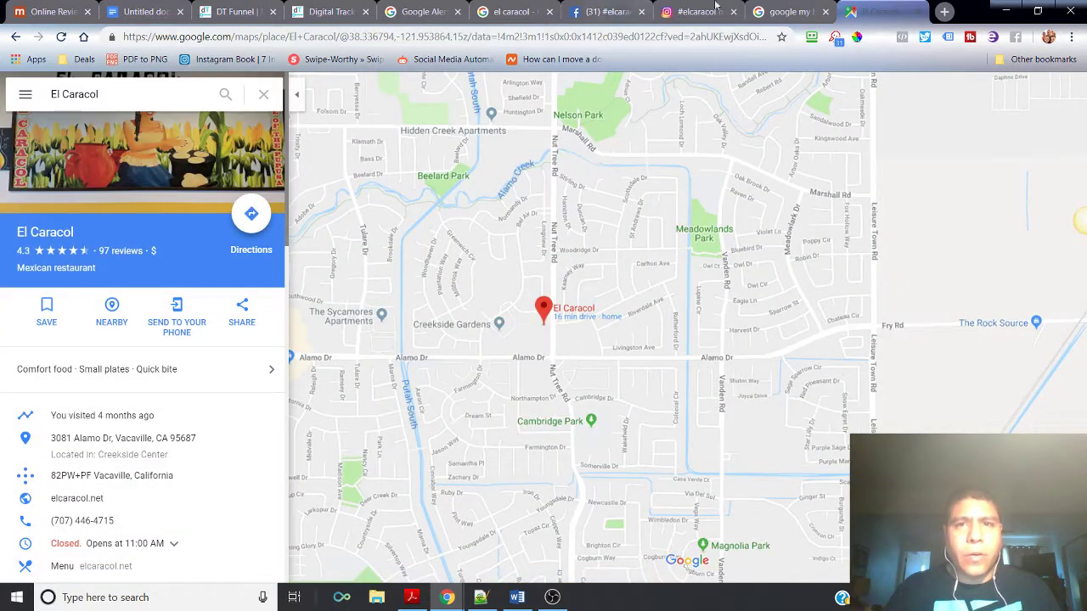
- Go back to the google my business results tab, then open a new blank tab
left_click(766, 6)
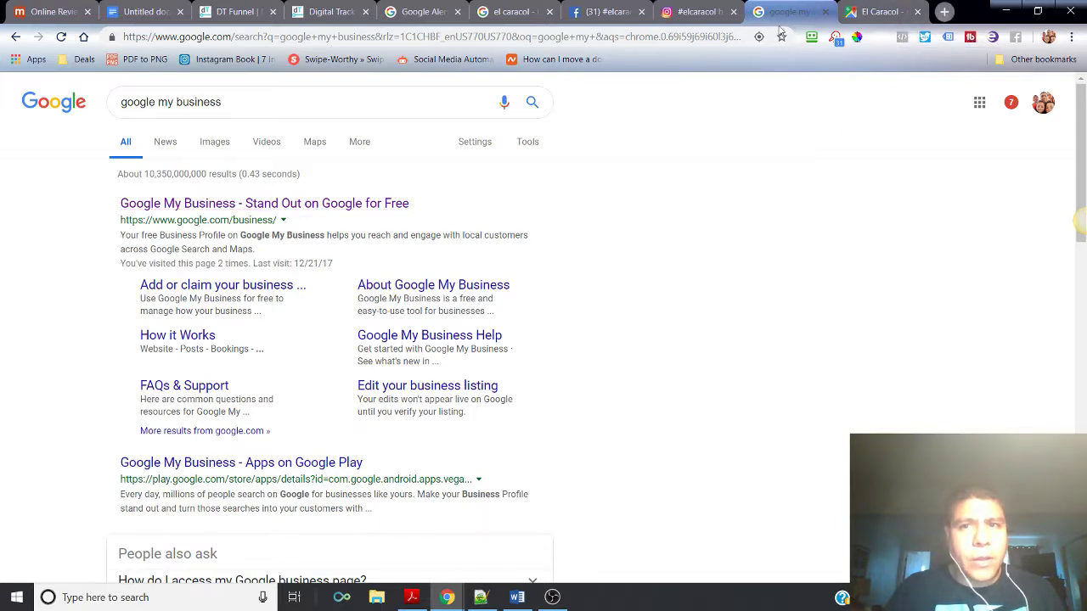
left_click(944, 12)
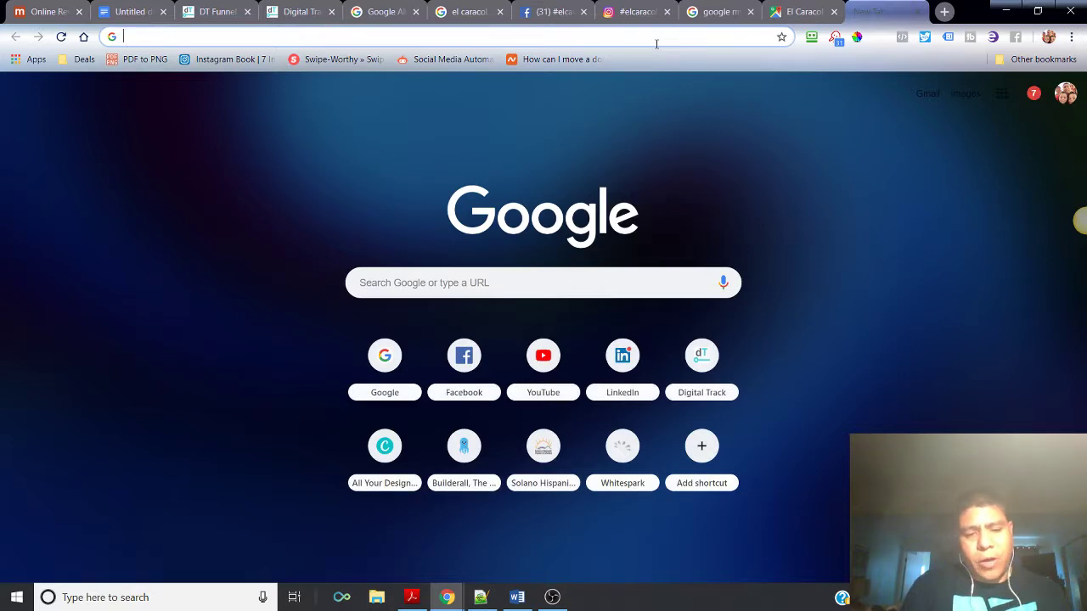
- Go to biz.yelp.com and postpone the page-completion reminder with Remind me later
type("yelp")
key("Return")
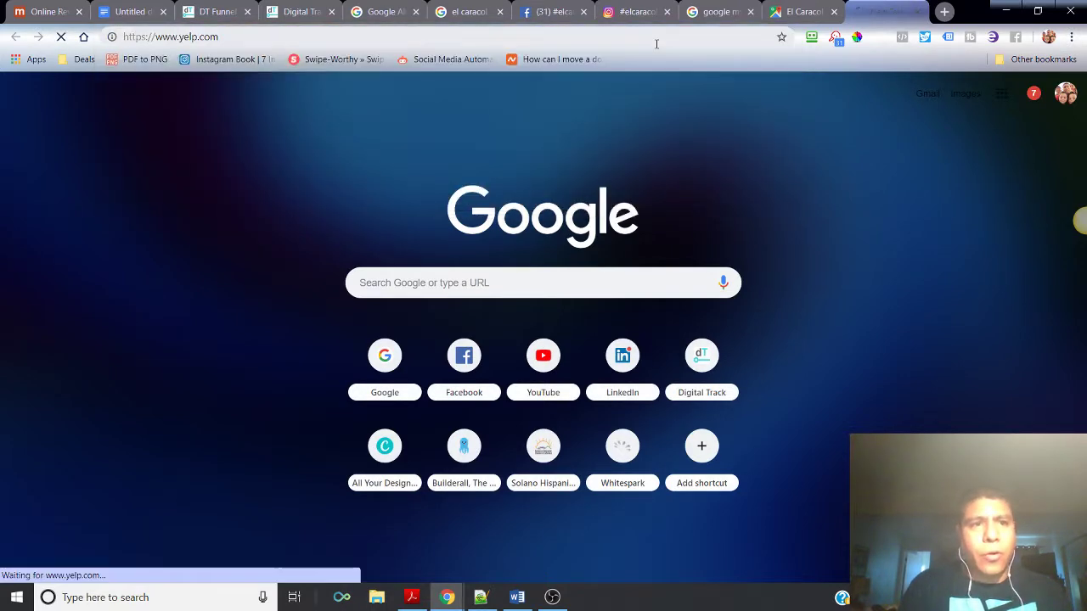
left_click(534, 43)
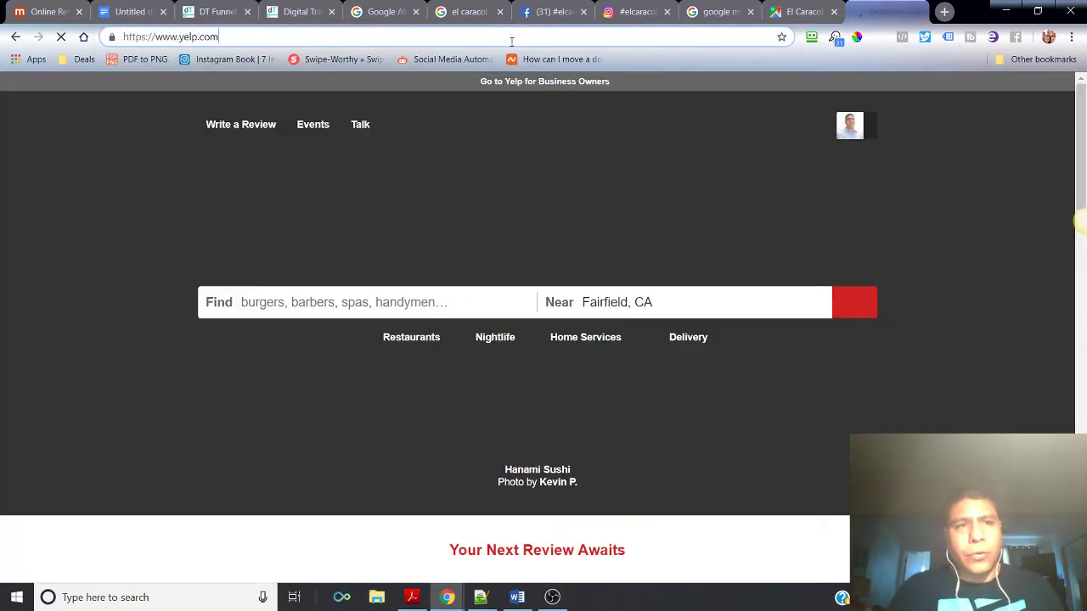
type("biz")
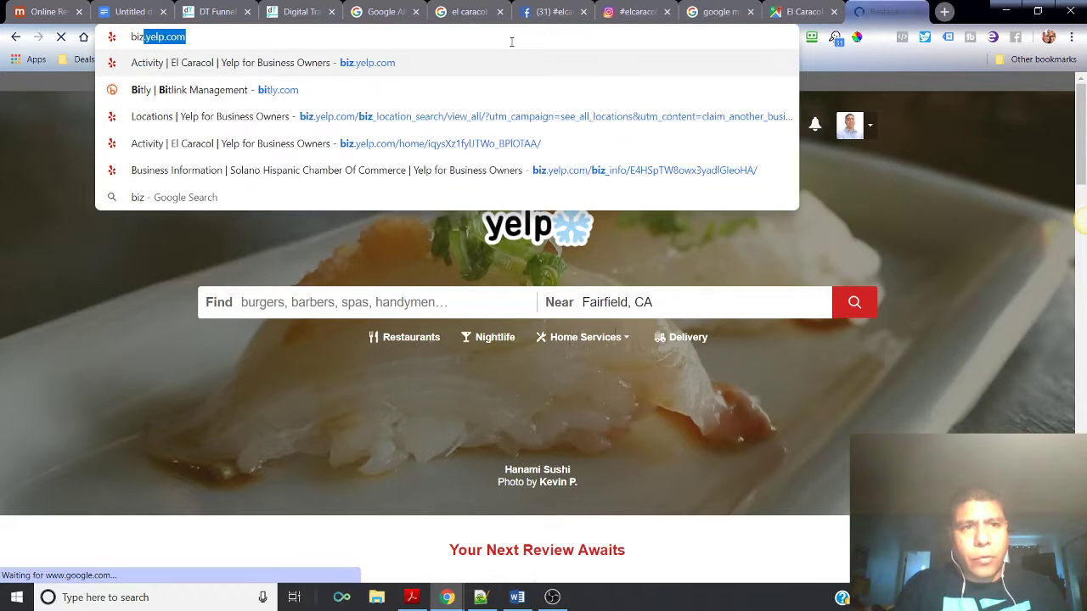
key("Return")
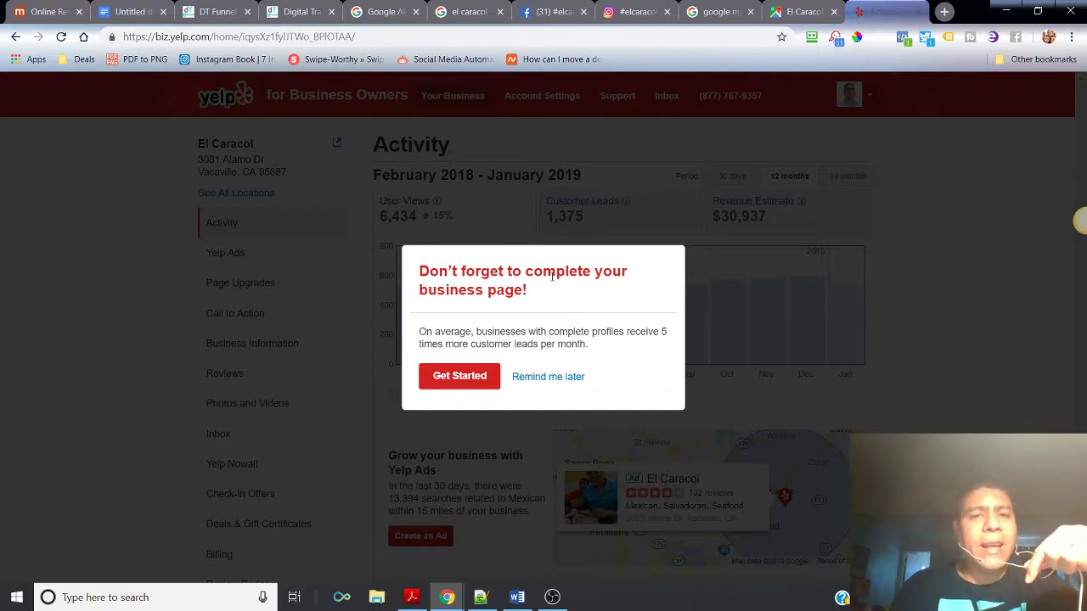
left_click(553, 379)
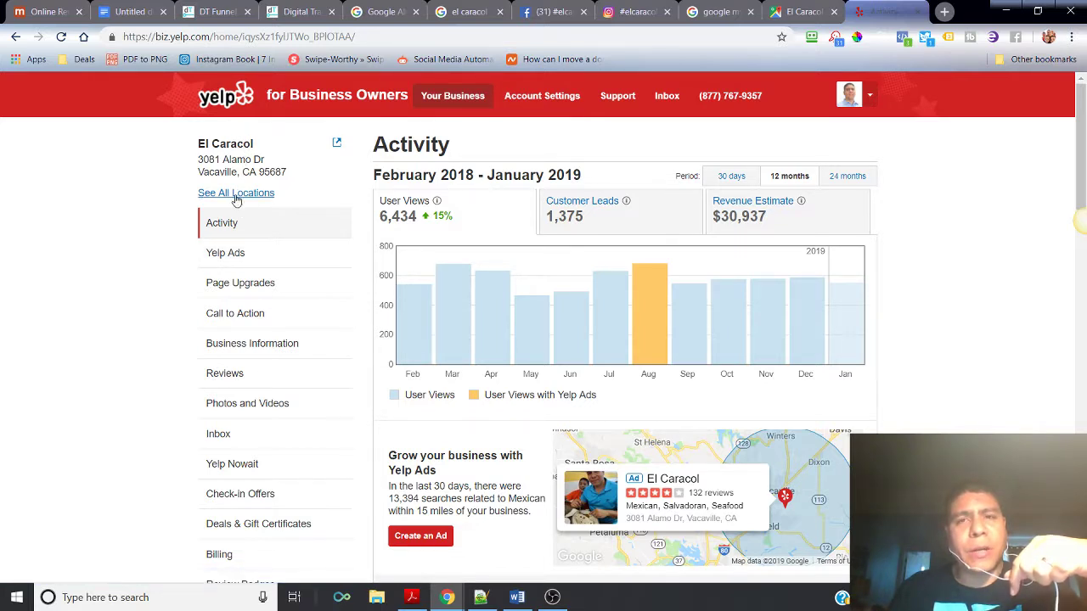
- Add a bullet 'Google My Business and Yelp' below Social Mention in the document
left_click(131, 7)
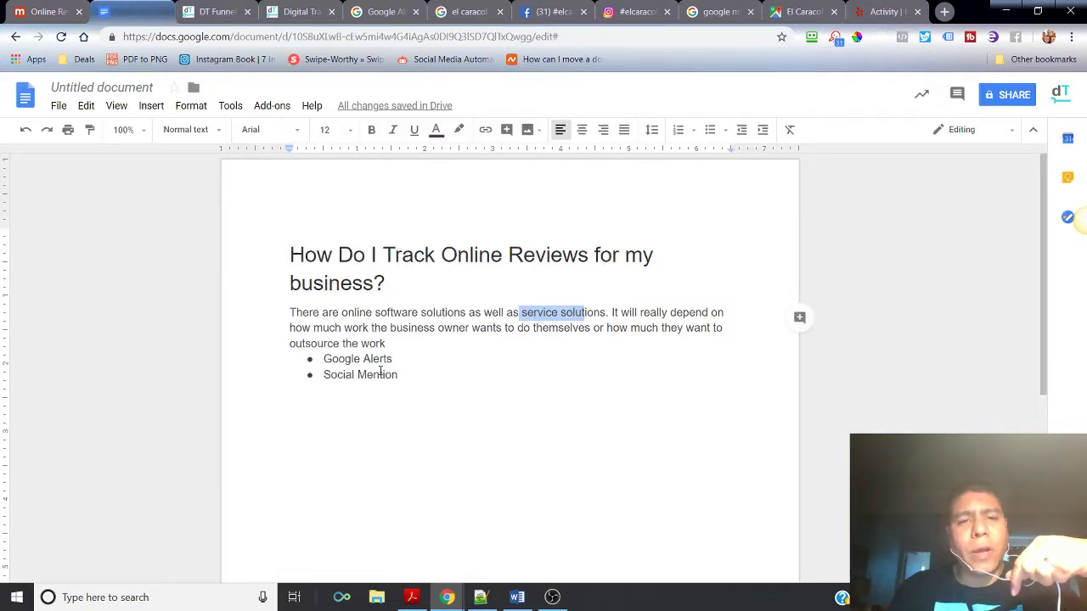
mouse_move(324, 358)
left_mouse_down()
mouse_move(377, 359)
mouse_move(374, 375)
mouse_move(321, 377)
left_mouse_up()
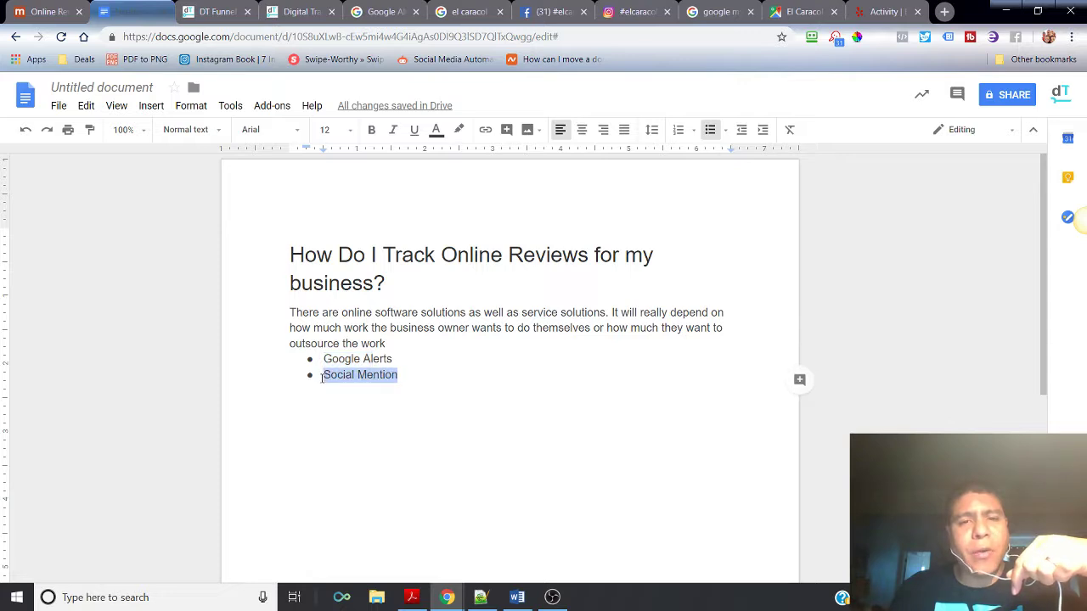
left_click(425, 381)
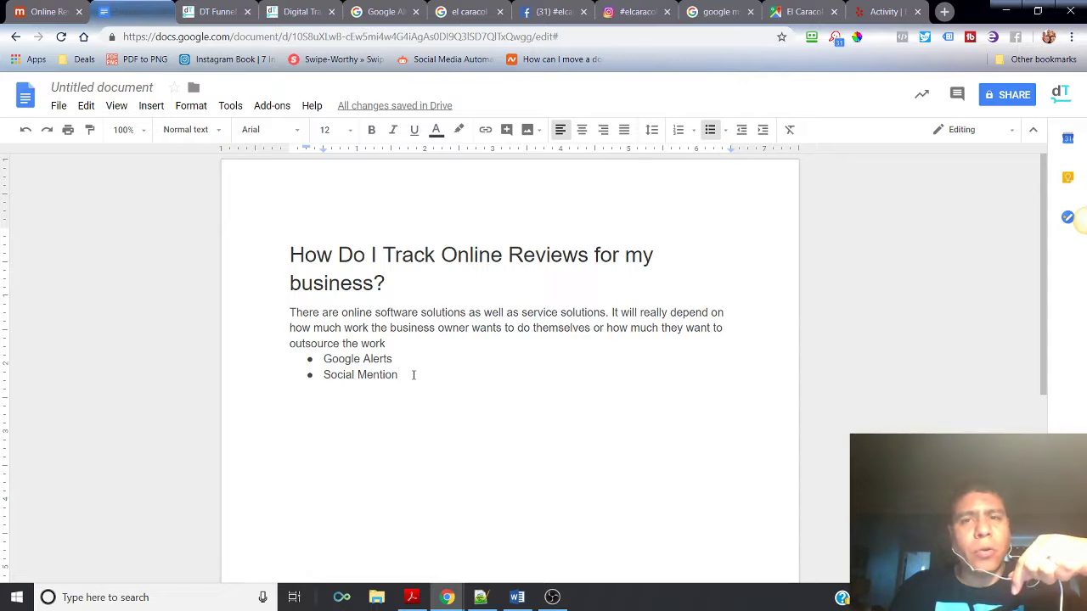
key("Return")
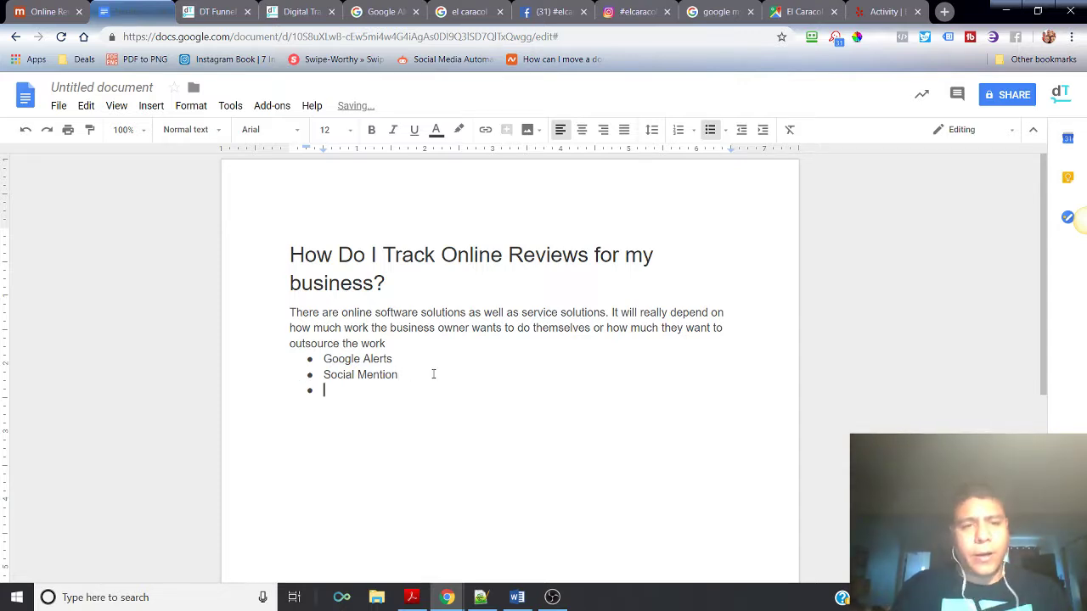
type("Google ")
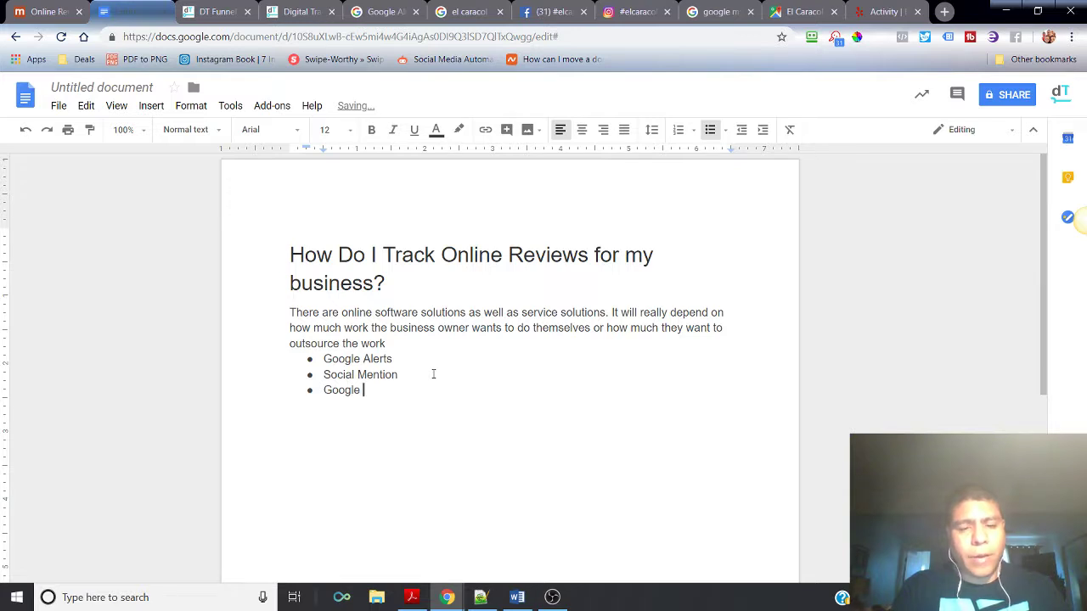
type("My Nu")
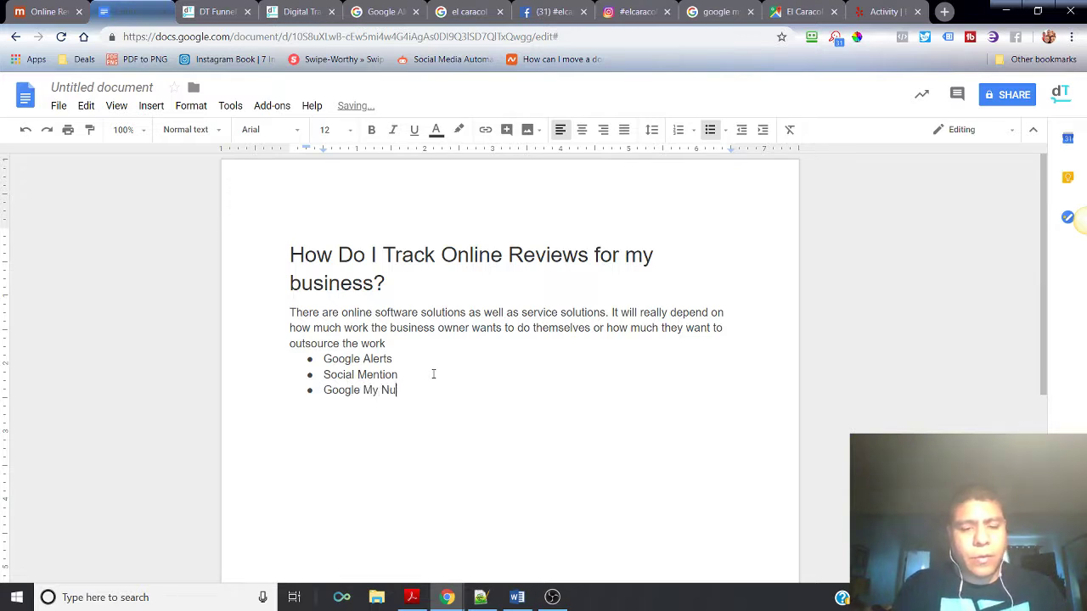
key("BackSpace")
key("BackSpace")
type("Busienss")
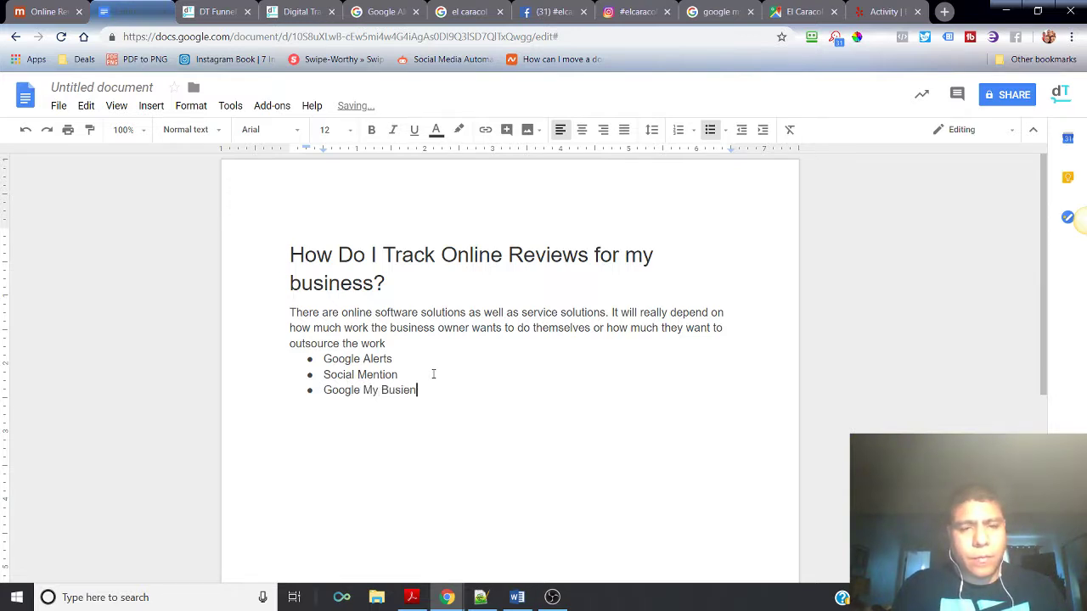
key("BackSpace")
key("BackSpace")
key("BackSpace")
key("BackSpace")
type("ness and Yelp")
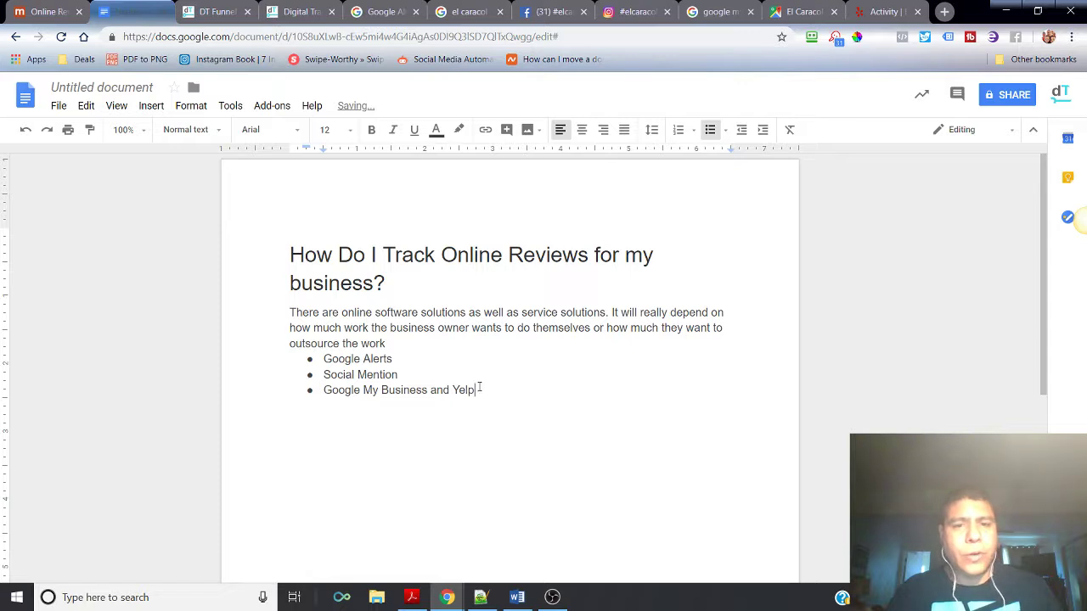
left_click_drag(480, 388, 432, 390)
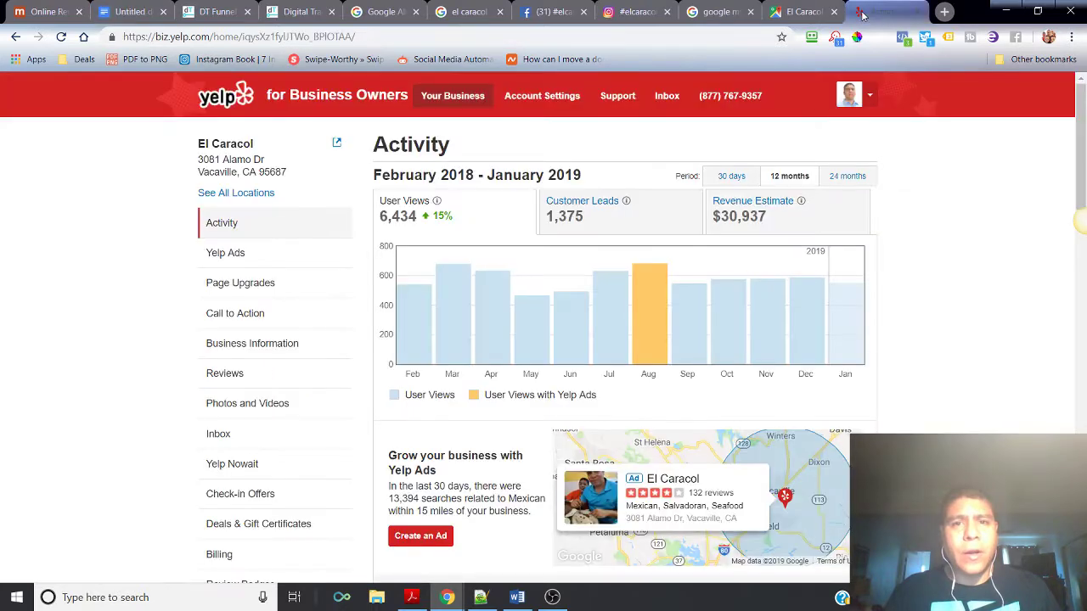
- Load the Yelp home page in the Yelp for Business tab
left_click(875, 12)
left_click(445, 37)
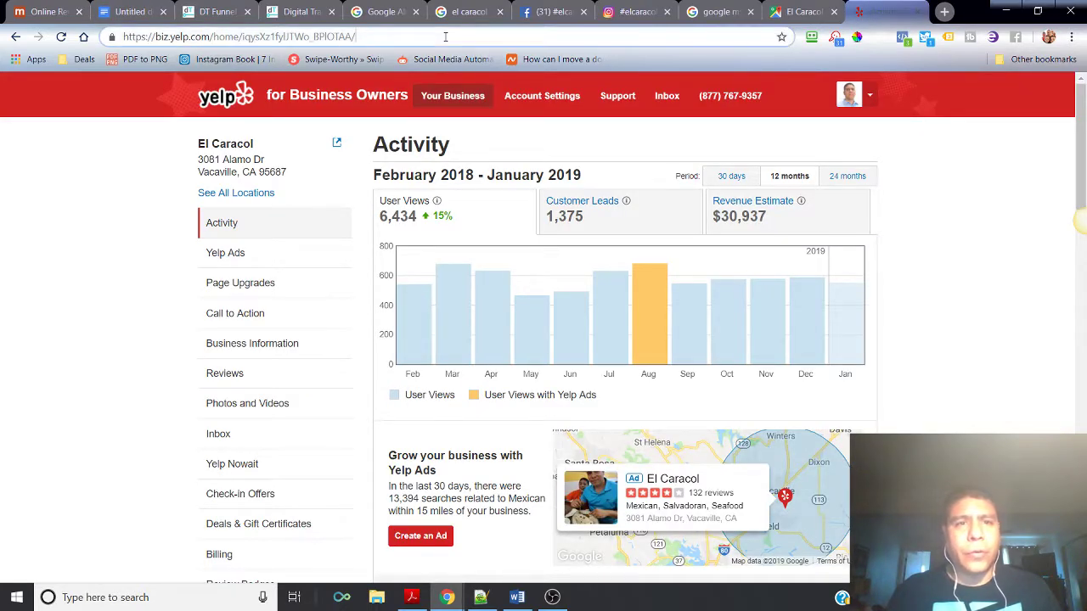
type("yelp")
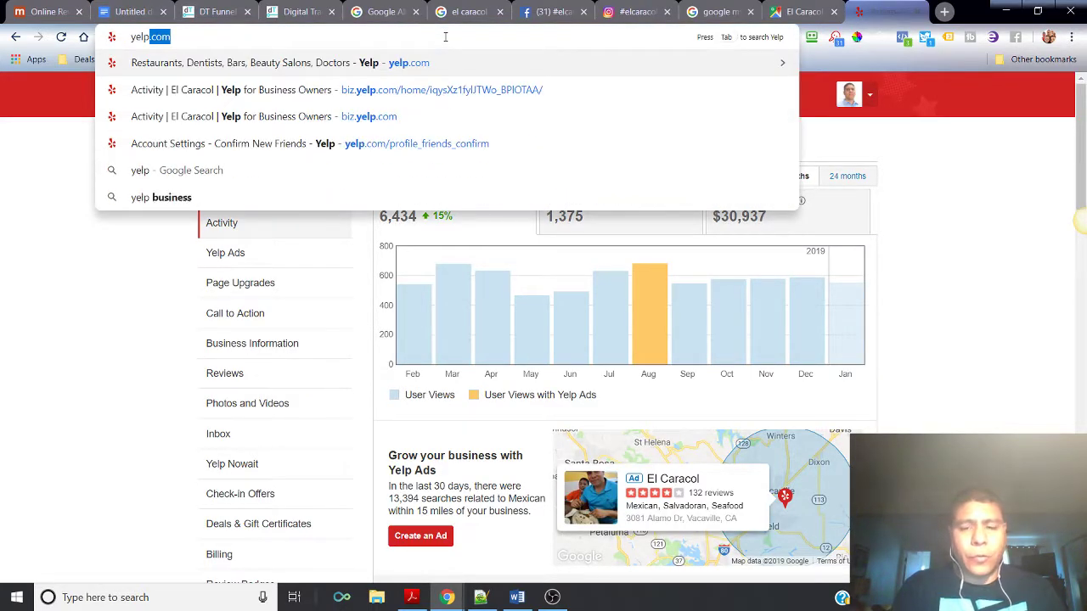
key("Return")
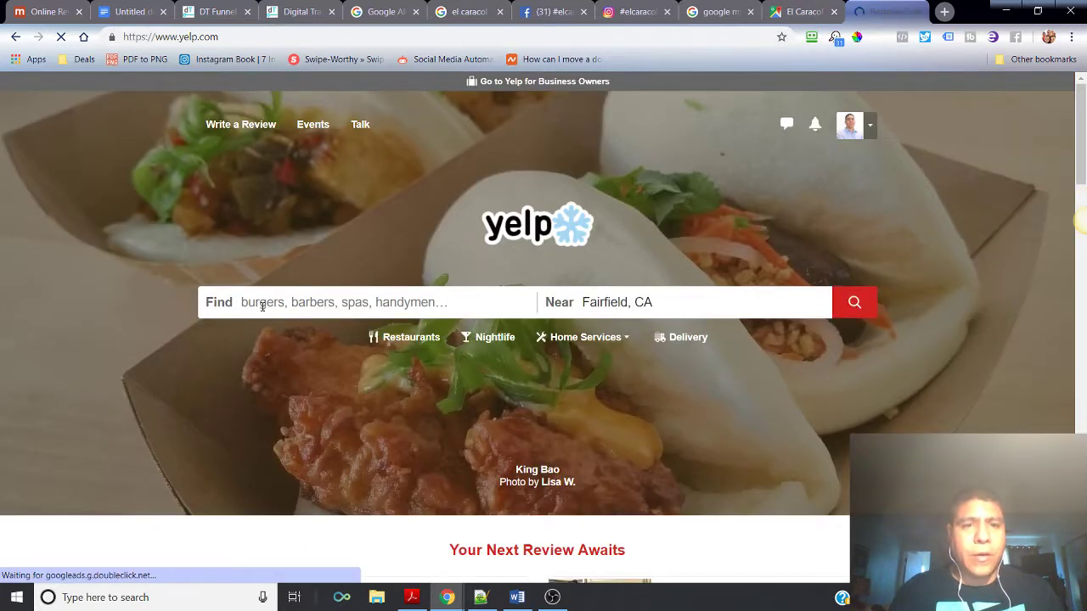
left_click(280, 303)
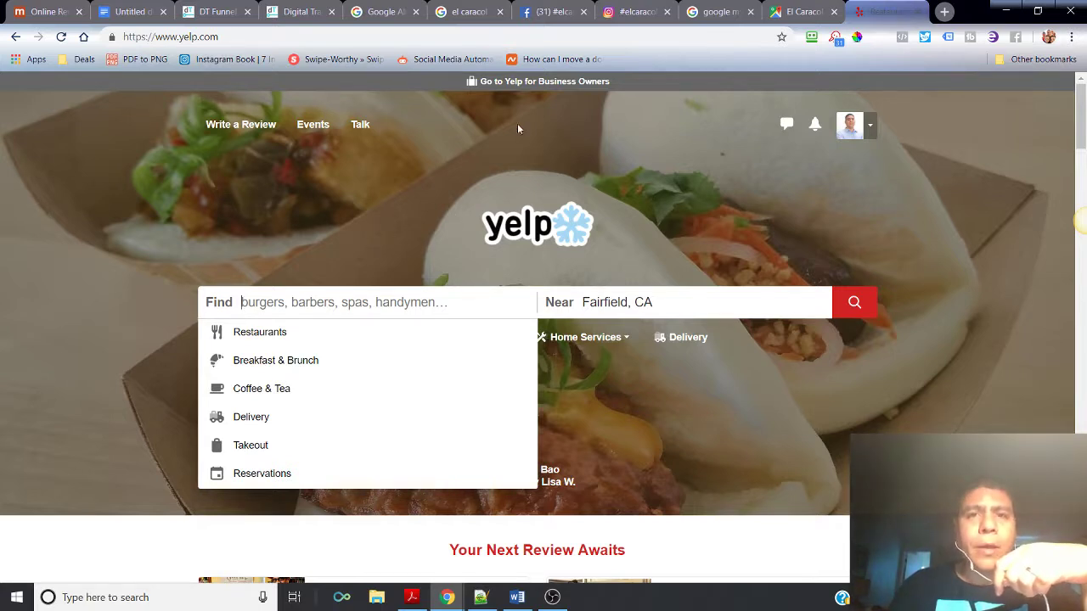
- Close the el caracol Google, Facebook and Instagram tabs and return to the document
left_click(500, 11)
left_click(500, 11)
left_click(501, 11)
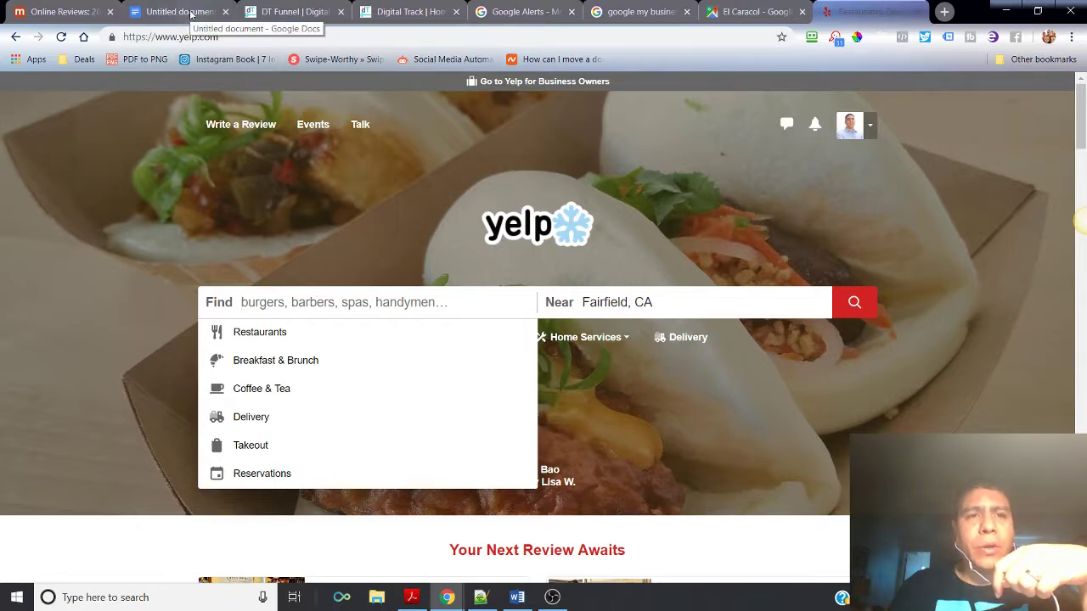
left_click(192, 14)
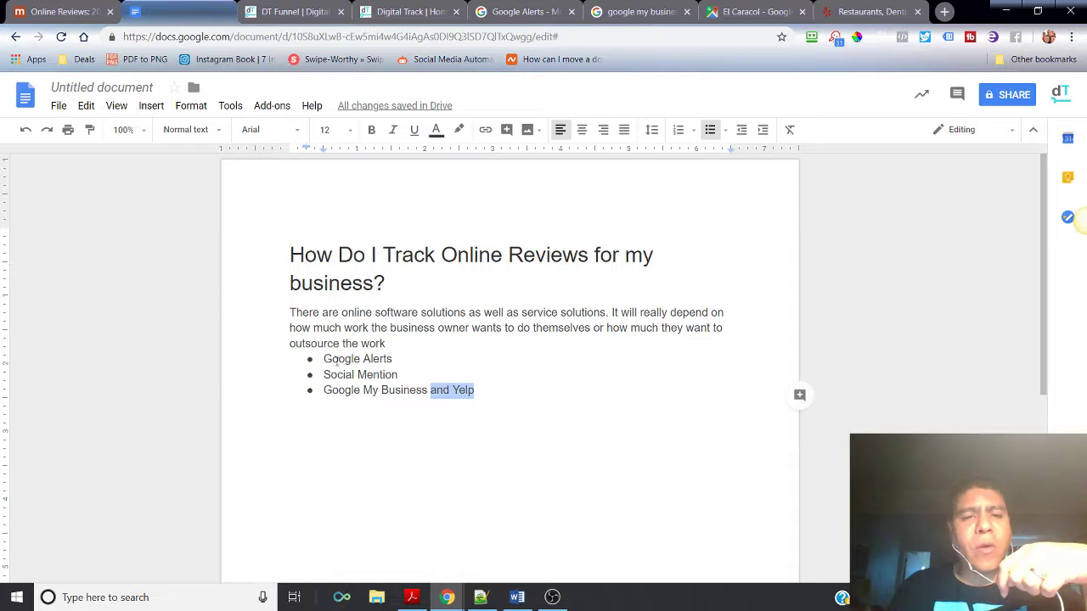
left_click_drag(325, 359, 479, 393)
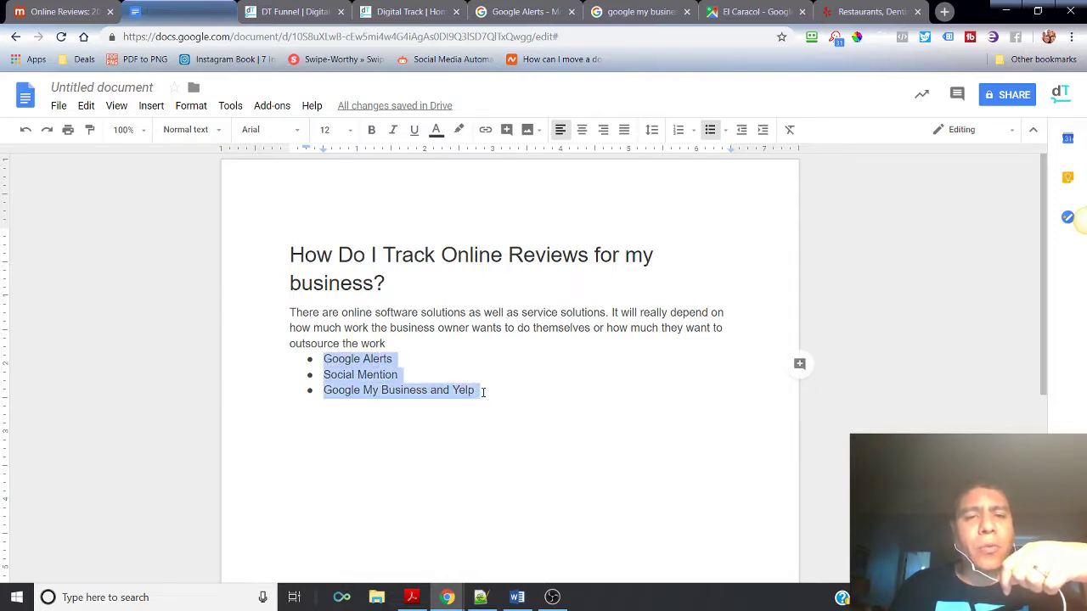
left_click_drag(483, 392, 325, 363)
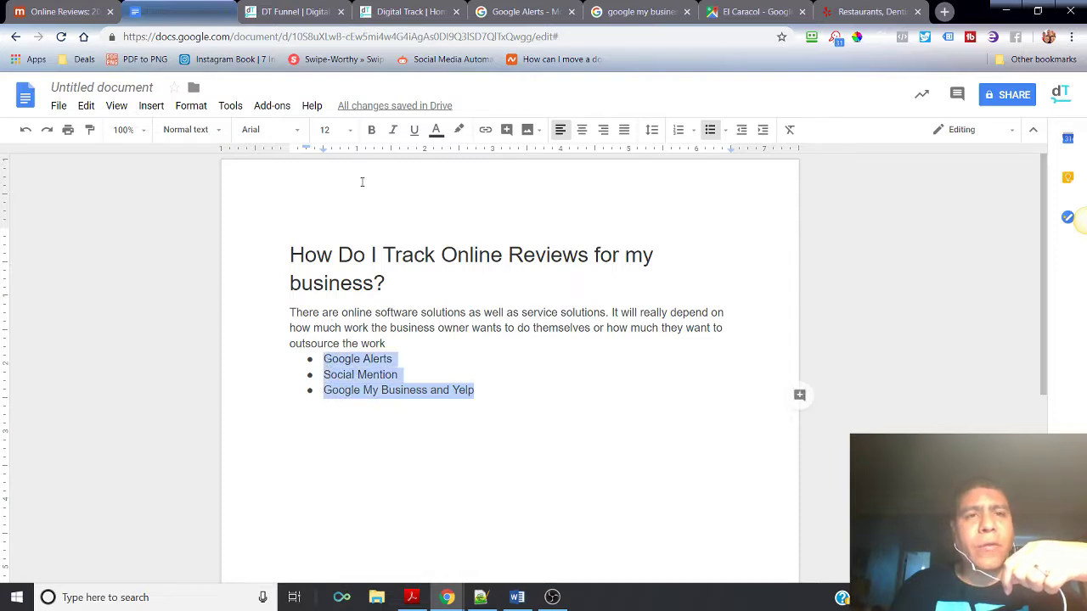
- Show the digitalTrack /scanmybusiness landing page and point out its Business Name field
left_click(287, 12)
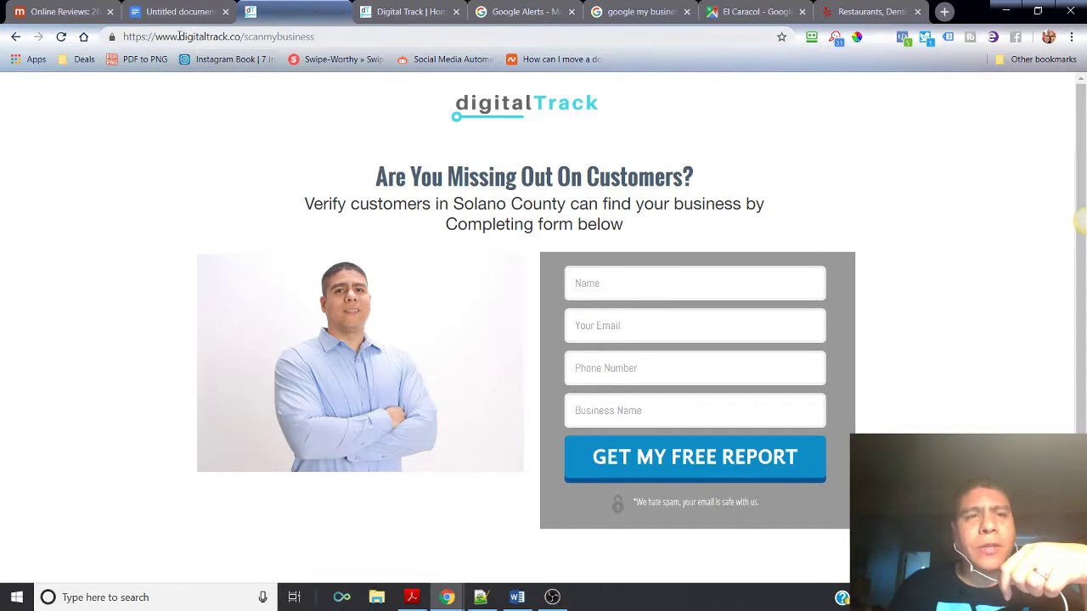
left_click_drag(179, 36, 324, 36)
left_click(245, 36)
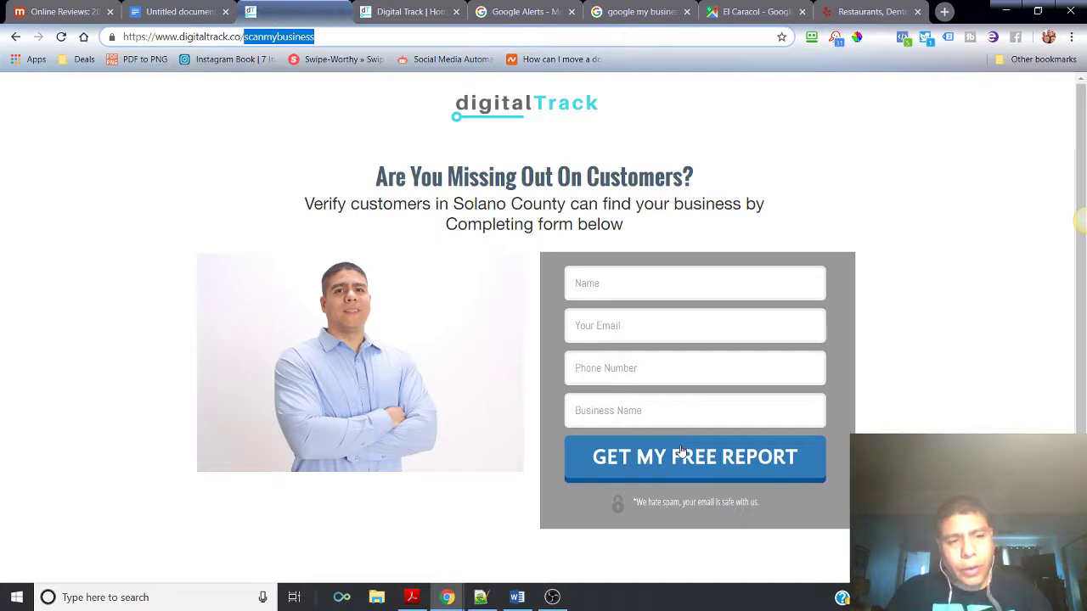
left_click(714, 416)
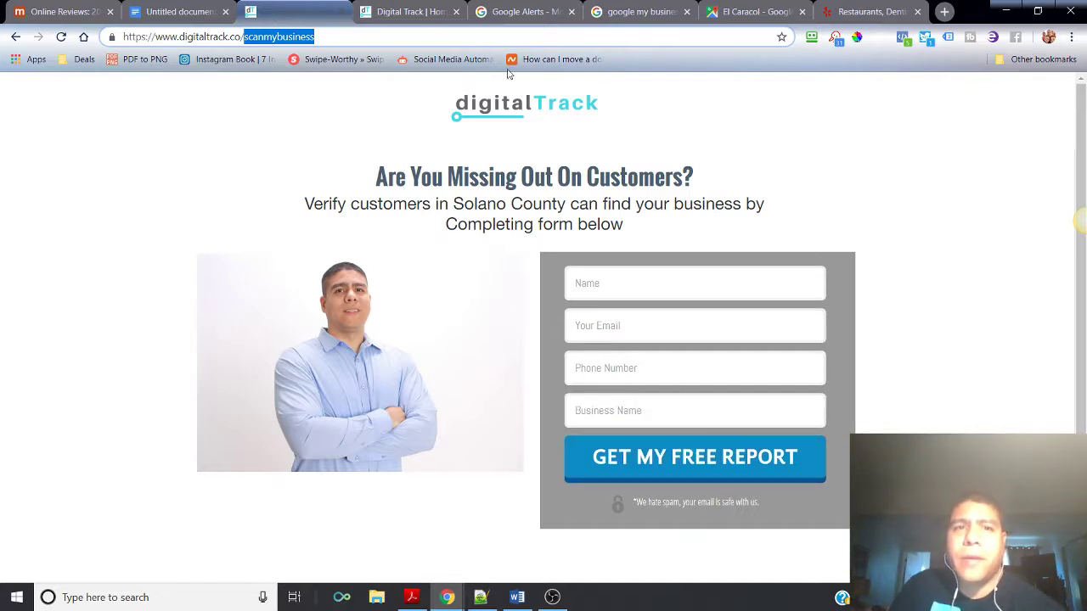
- Open the Digital Track homepage, close the Let's Talk and chat popups, and scroll to the footer
left_click(414, 10)
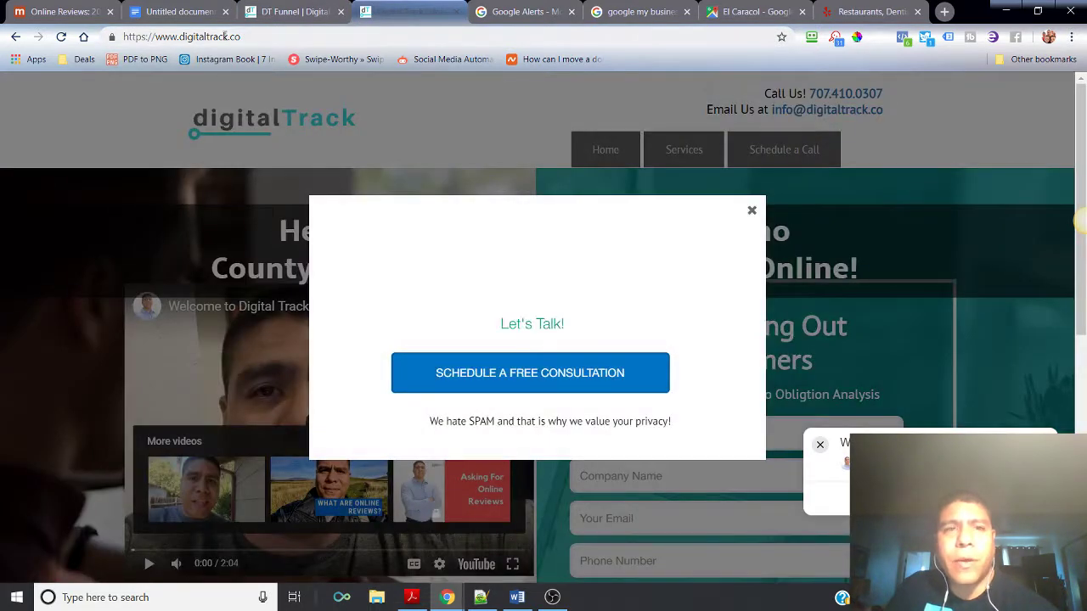
left_click(750, 213)
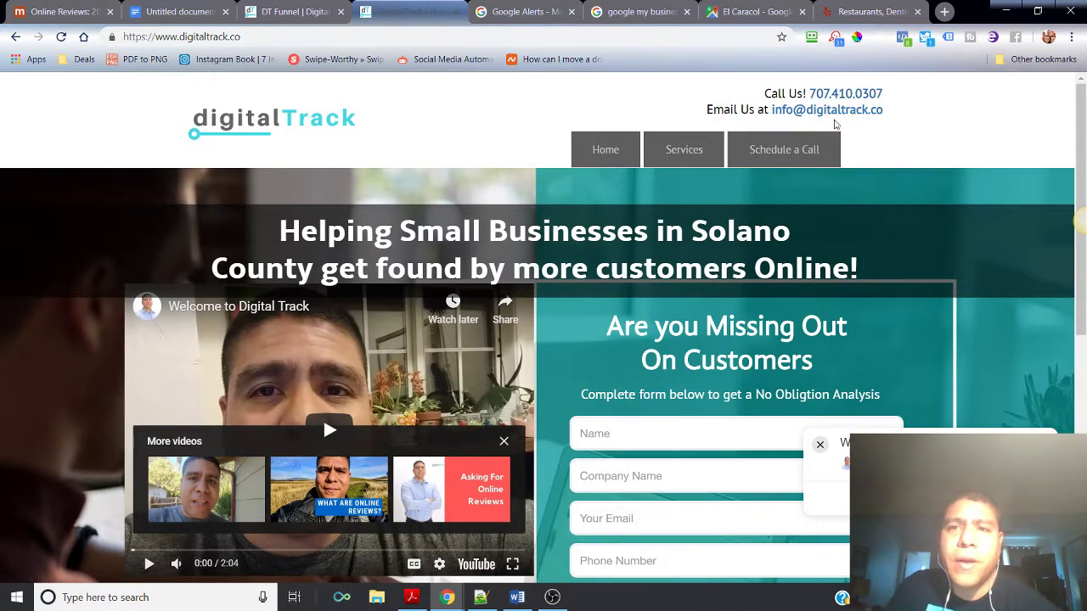
scroll(888, 324, "down", 5)
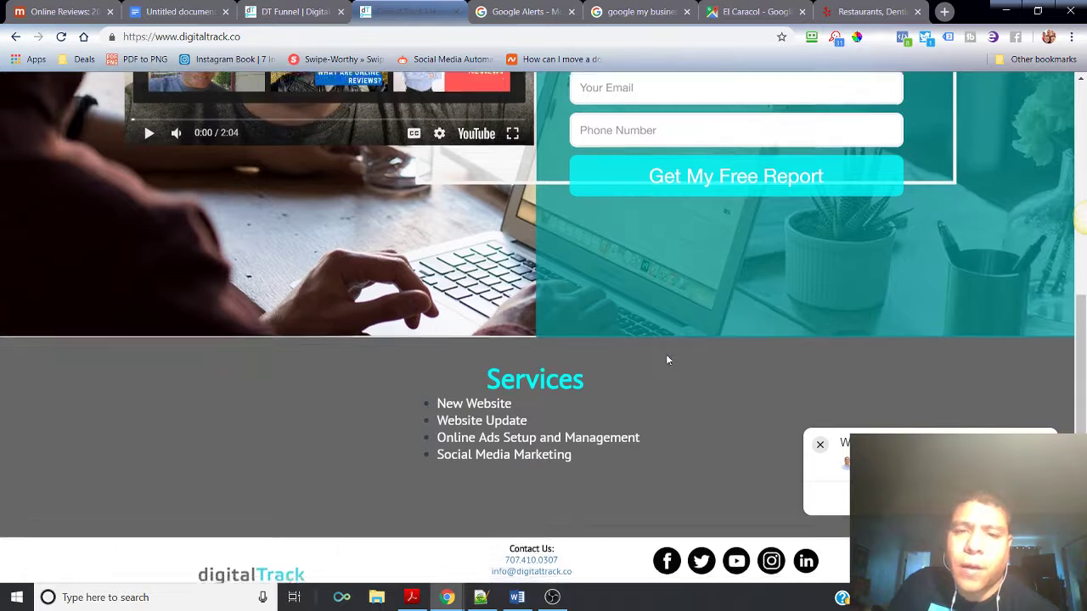
scroll(665, 360, "down", 1)
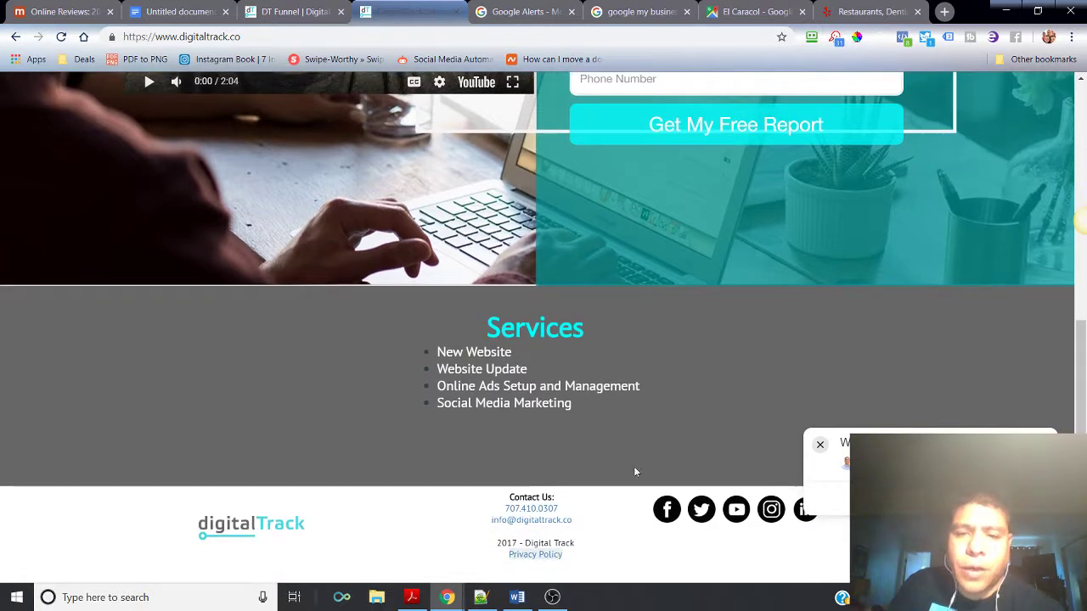
left_click(820, 445)
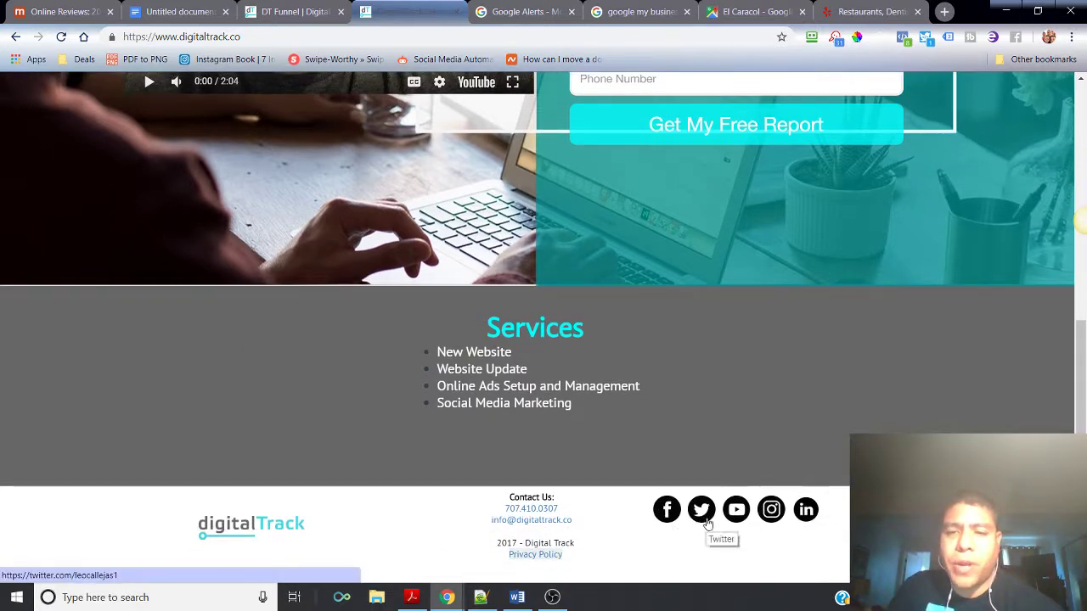